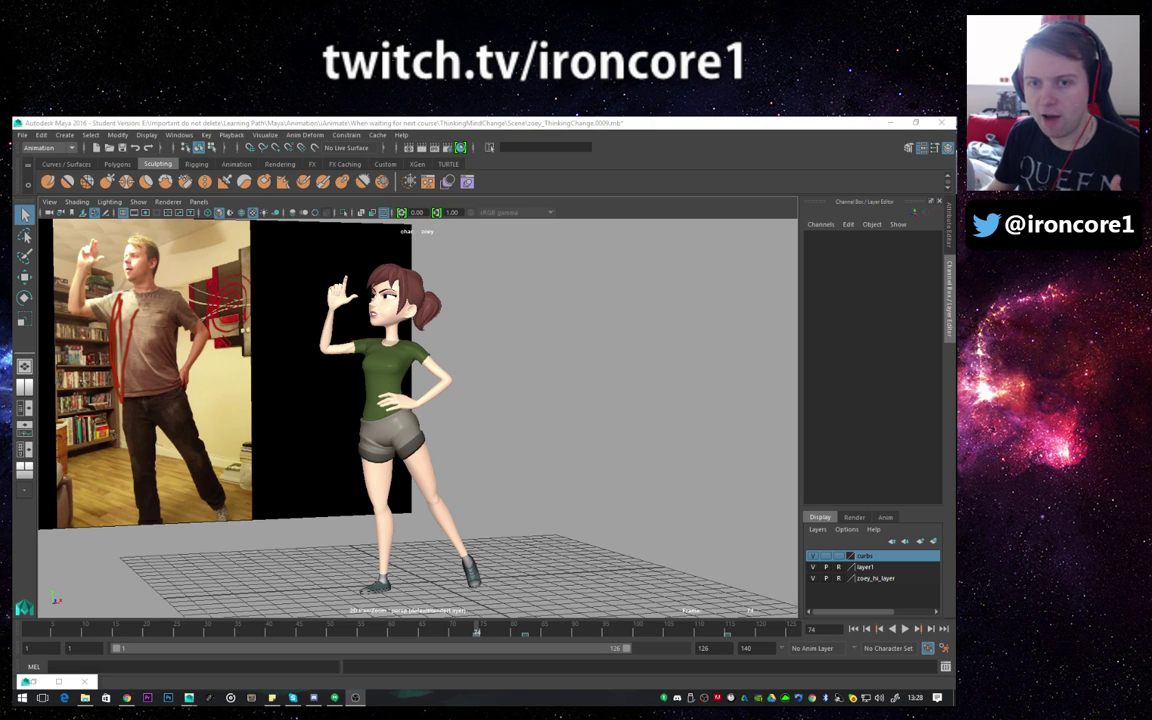
# - Scrub and play the Maya animation around frames 63-69 to compare poses with the reference
pyautogui.click(396, 628)
pyautogui.moveTo(396, 628); pyautogui.dragTo(433, 628)
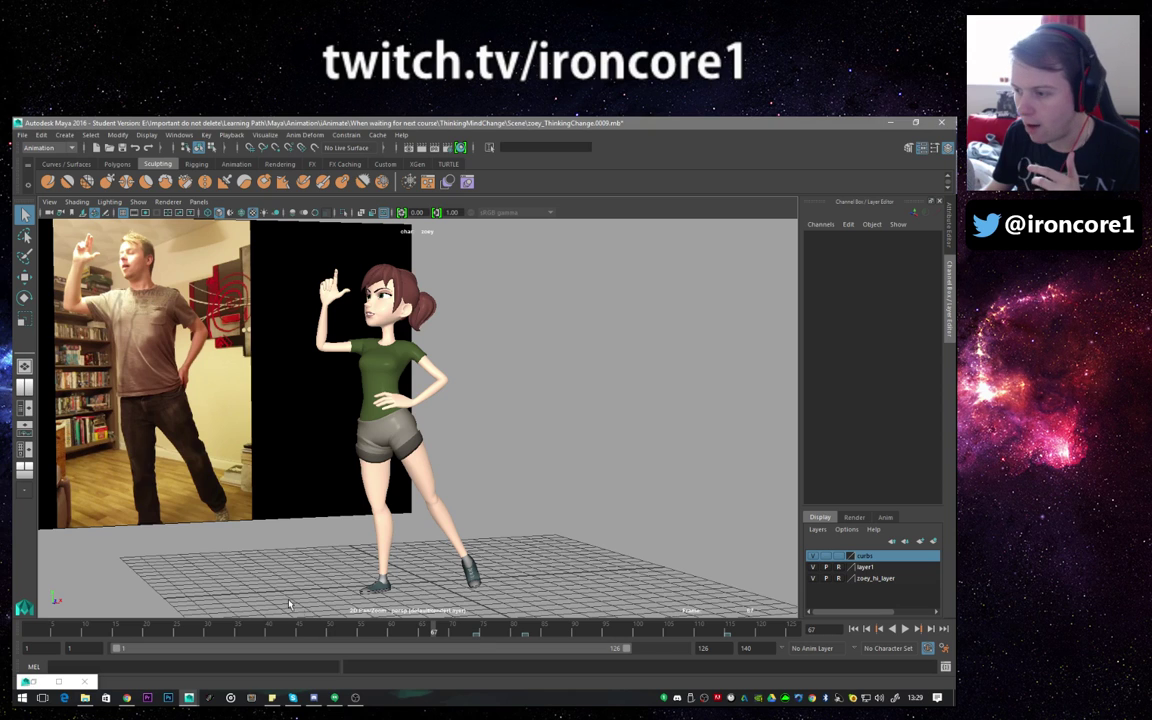
pyautogui.hotkey('alt', 'v')
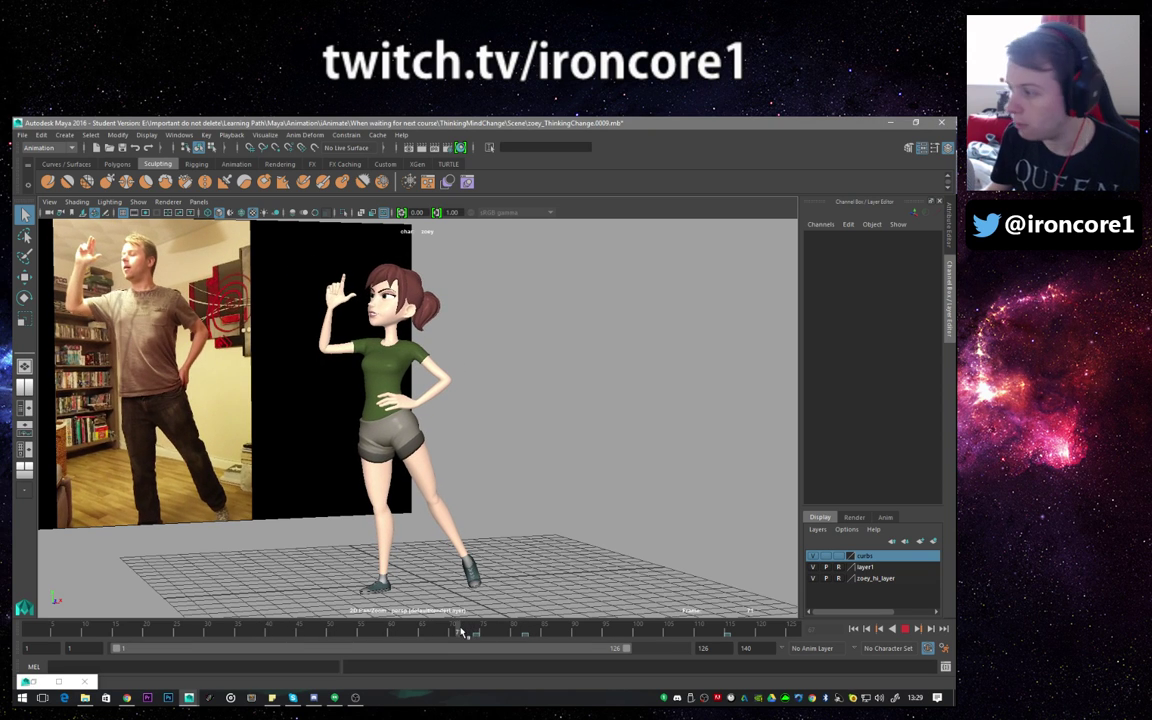
pyautogui.click(408, 628)
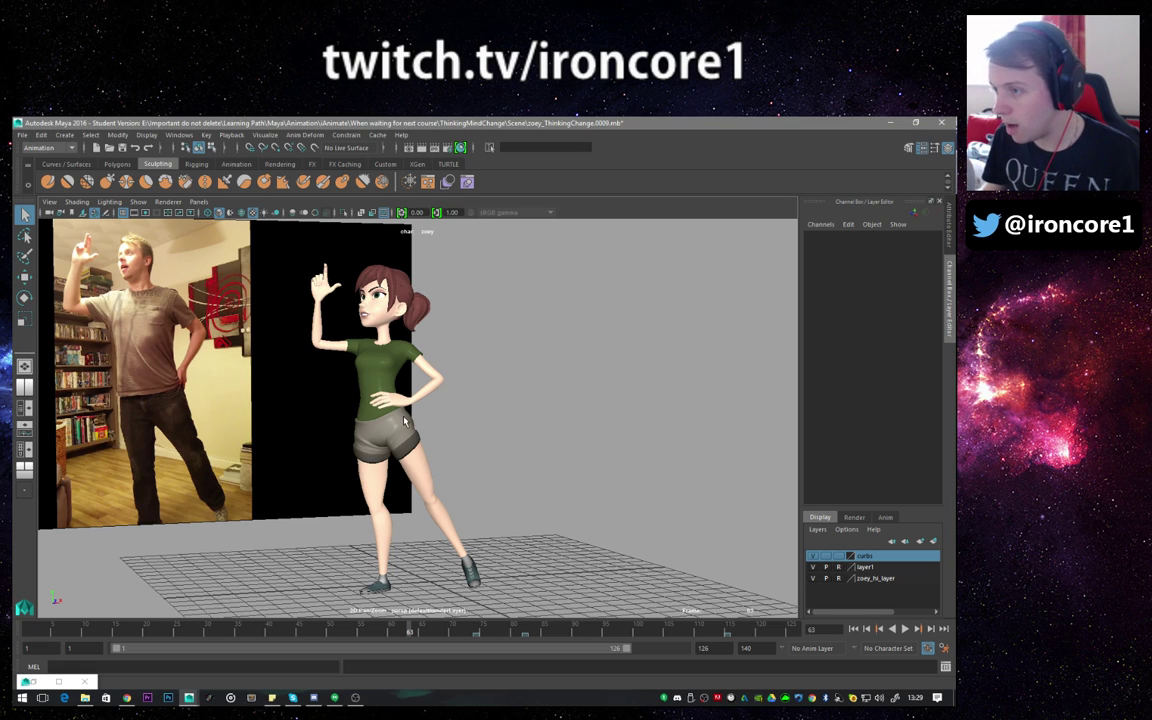
pyautogui.moveTo(380, 635)
pyautogui.mouseDown()
pyautogui.moveTo(319, 633)
pyautogui.moveTo(446, 633)
pyautogui.mouseUp()
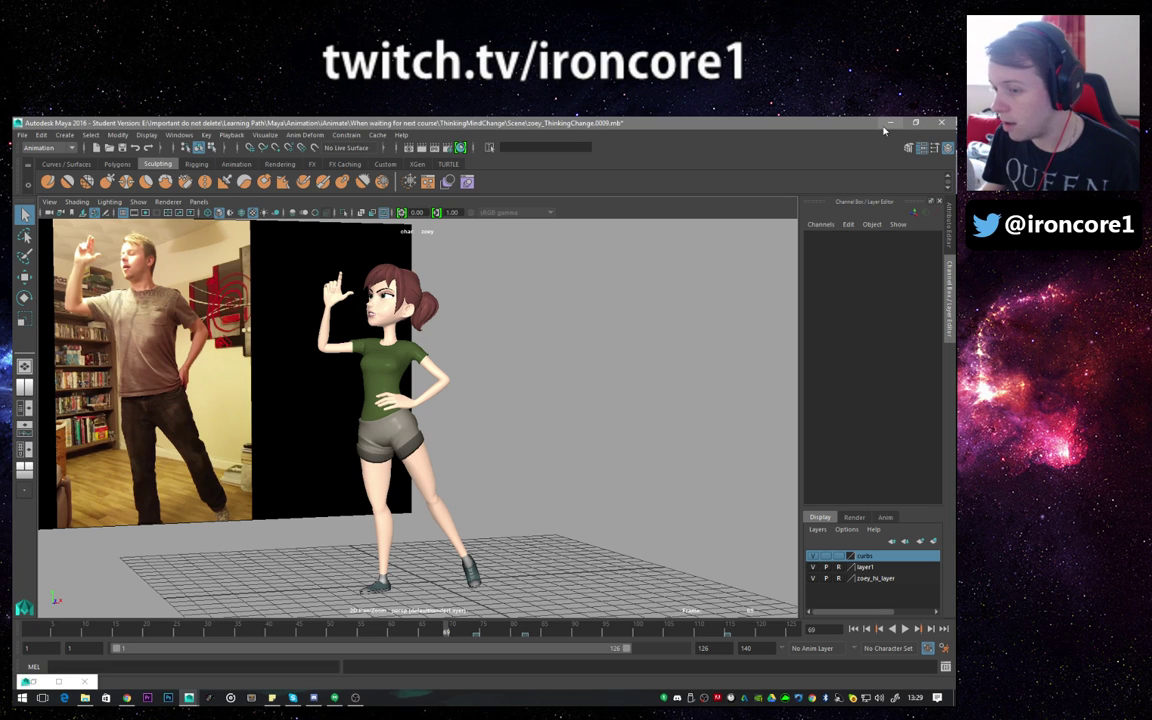
# - In File Explorer, go up to ThinkingMindChange, open the Ref folder and select headDrop.mp4
pyautogui.click(85, 697)
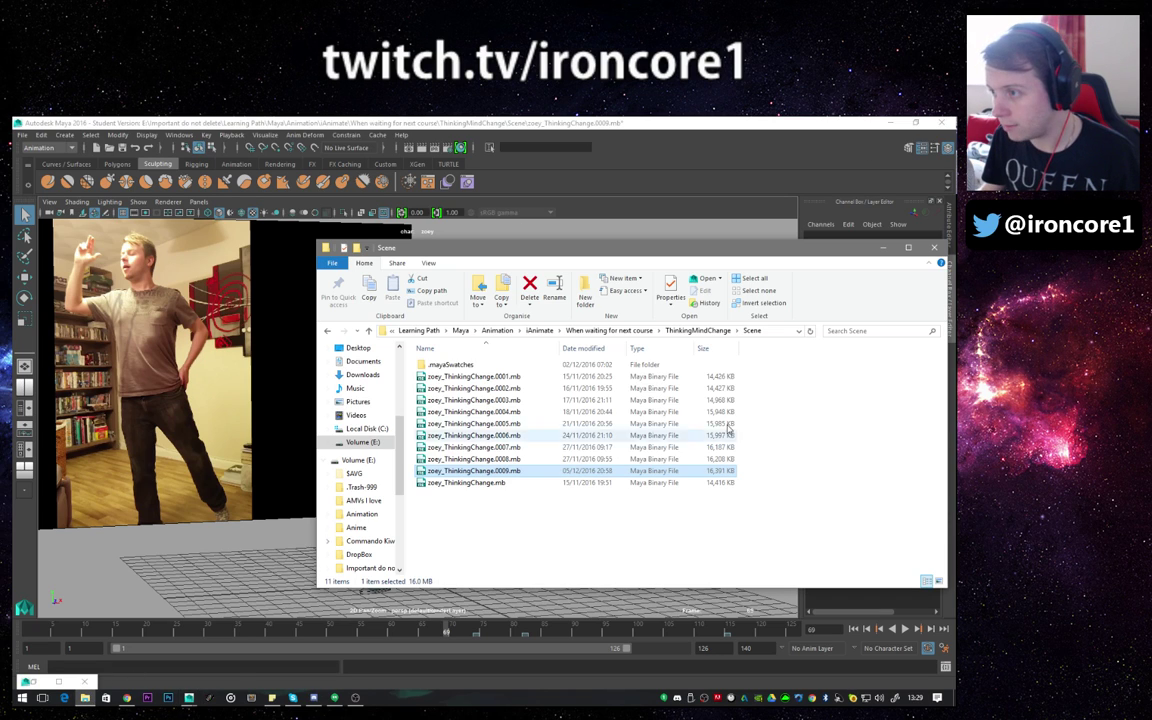
pyautogui.click(698, 330)
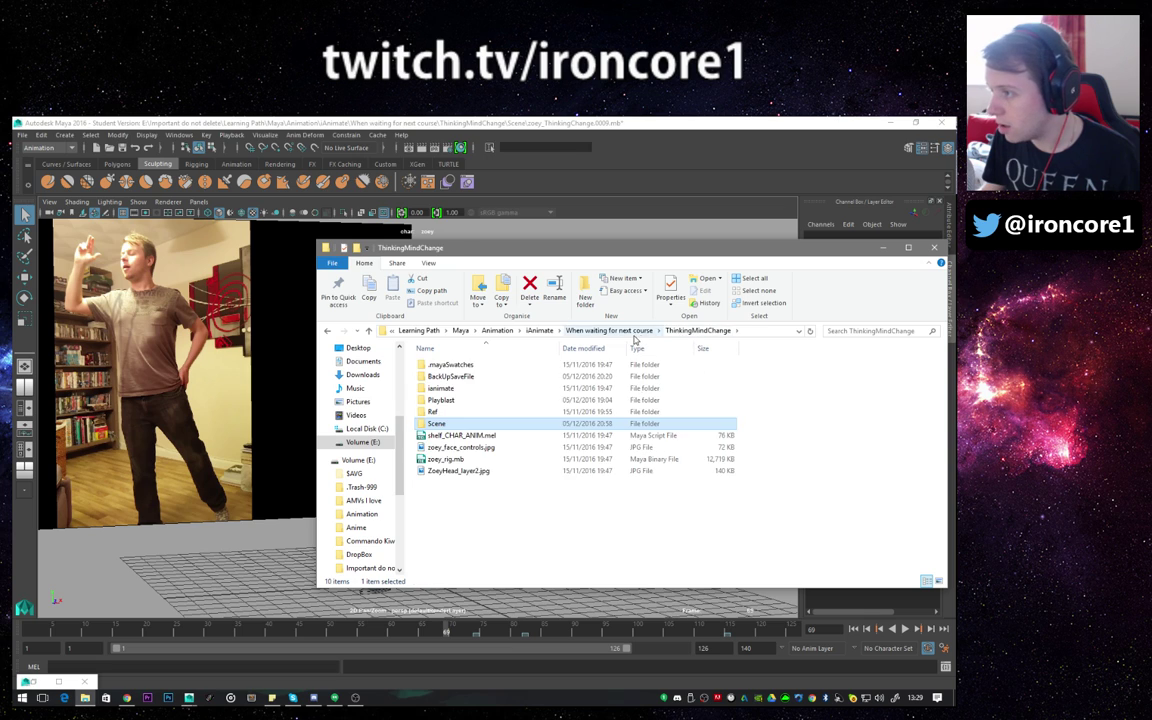
pyautogui.click(638, 333)
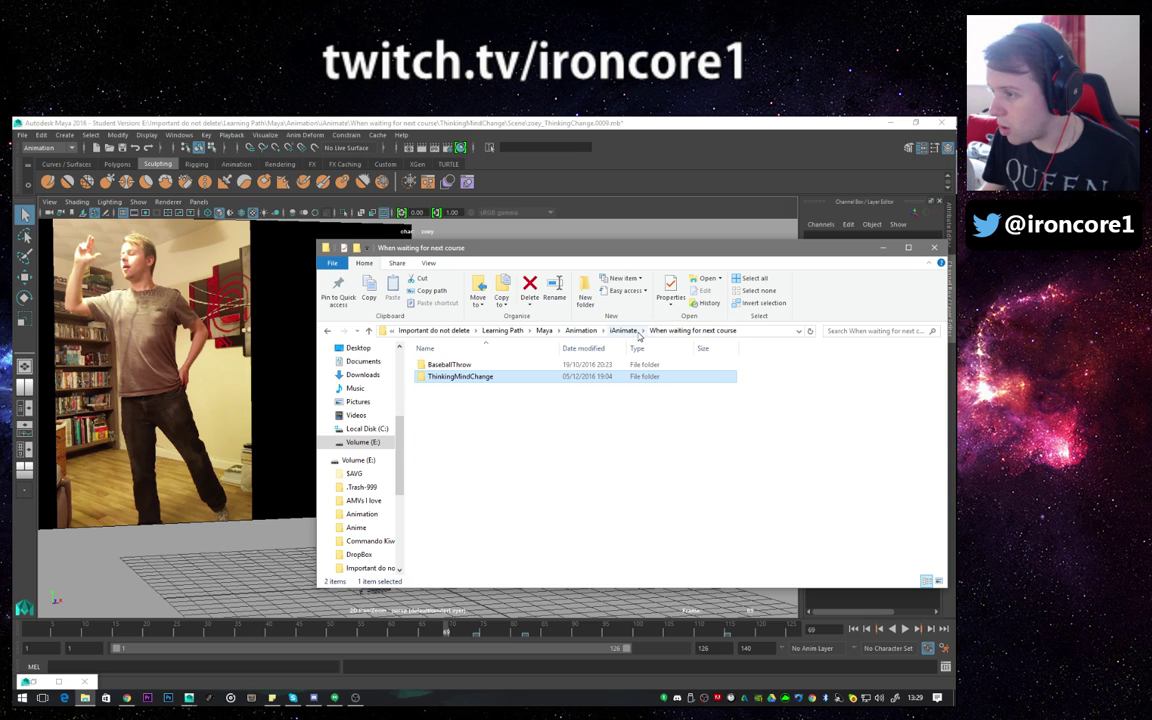
pyautogui.doubleClick(462, 377)
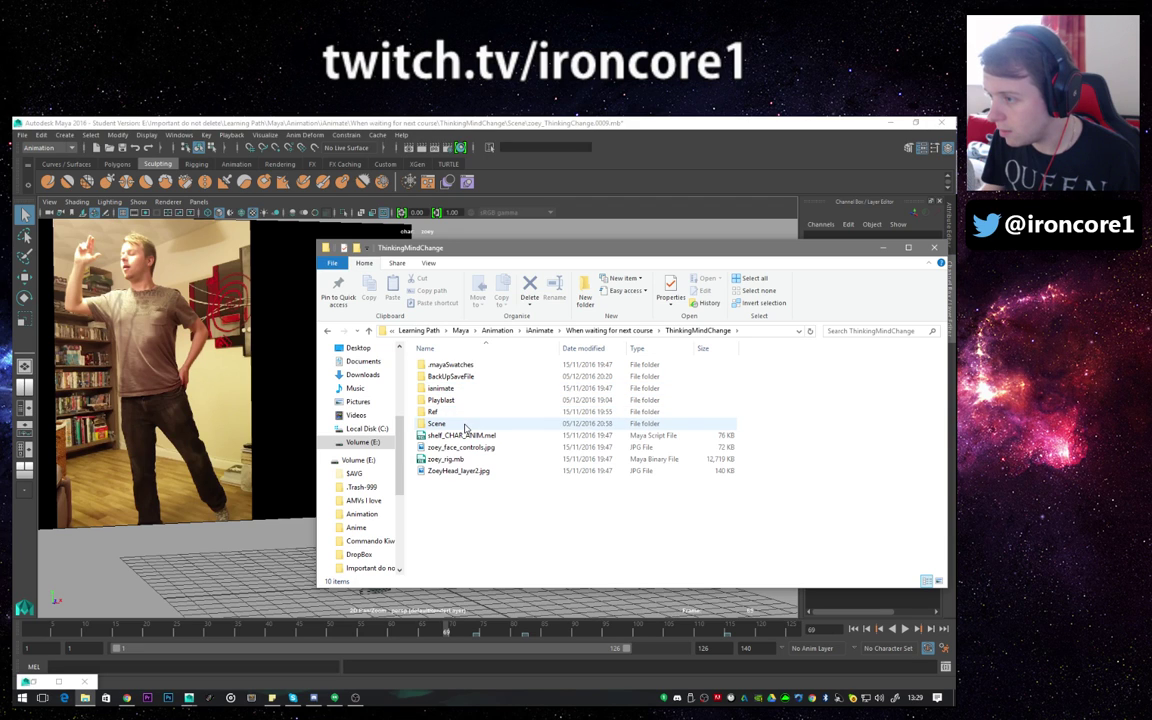
pyautogui.click(462, 421)
pyautogui.doubleClick(462, 411)
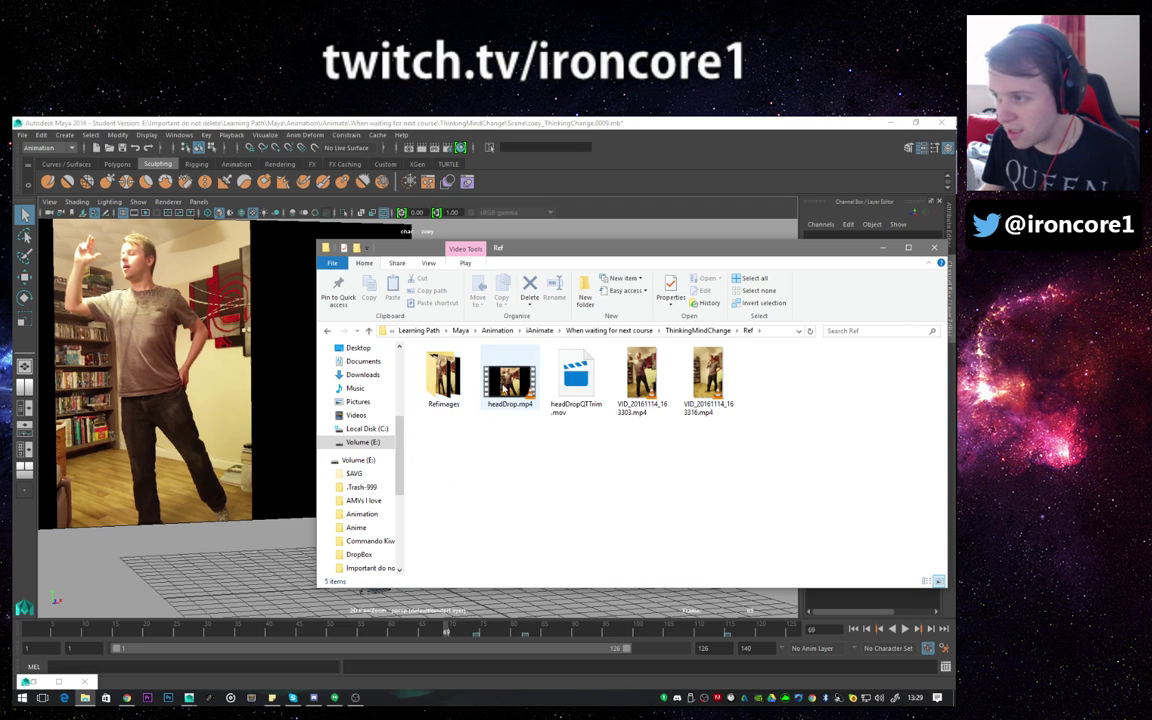
pyautogui.click(509, 392)
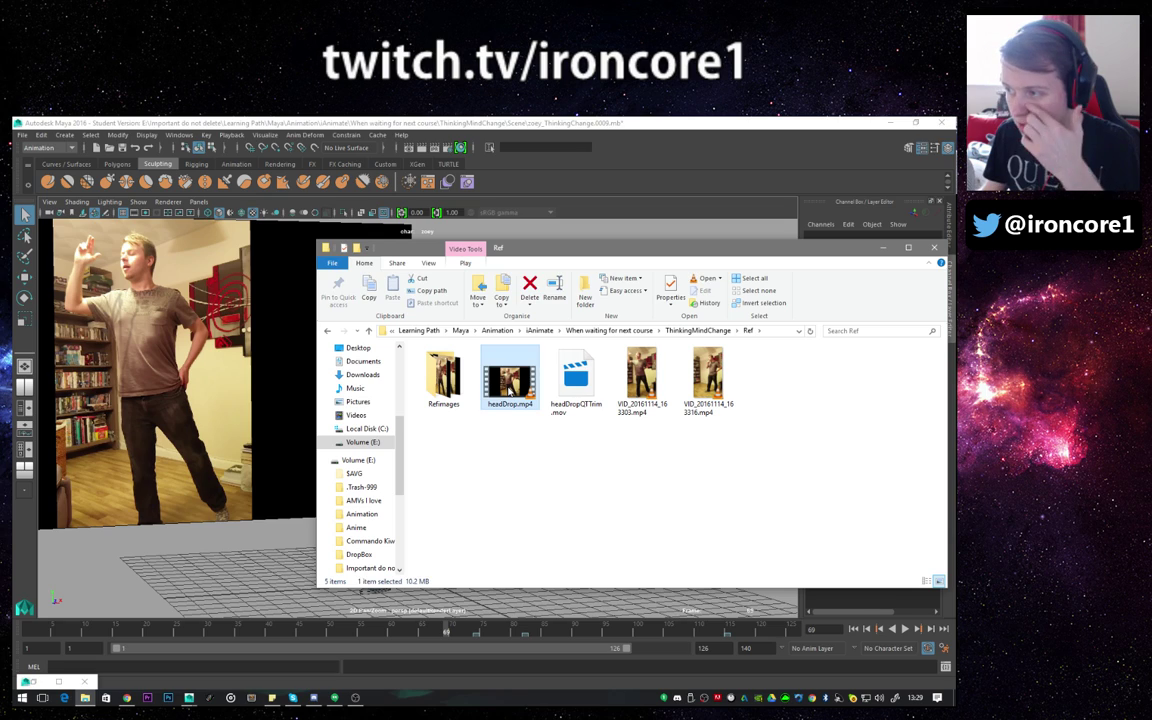
# - Play headDrop.mp4 in VLC to watch the thinking pose, raised finger and head drop
pyautogui.doubleClick(510, 390)
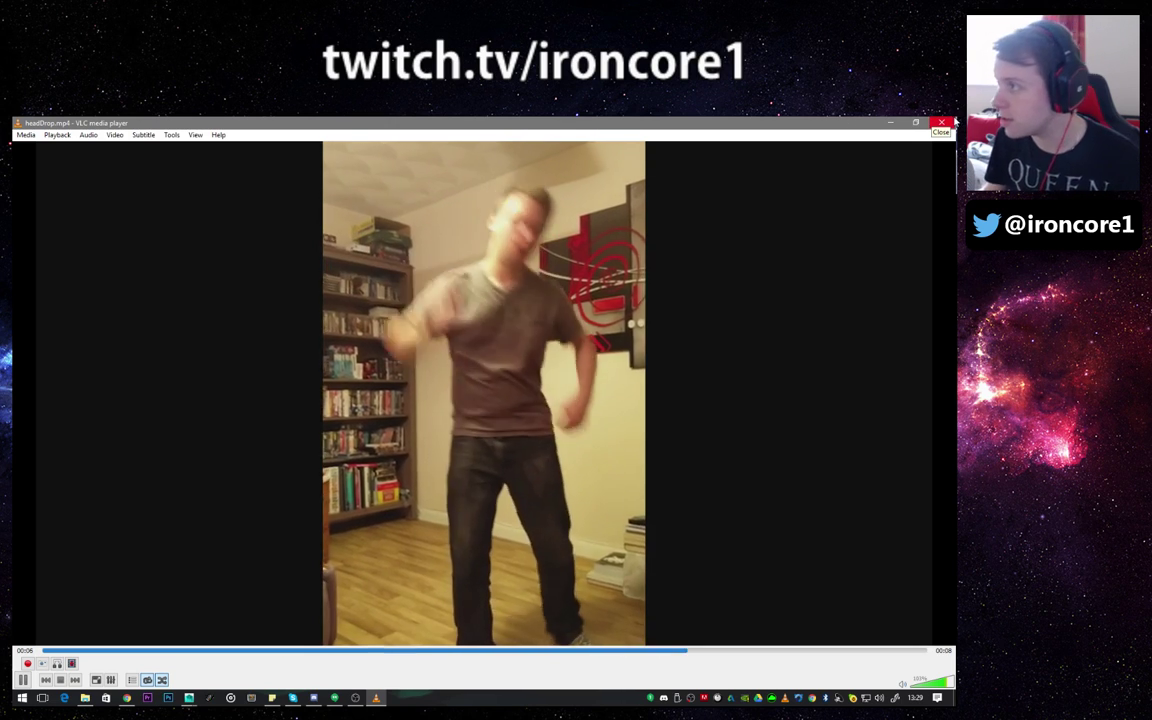
# - Close VLC and reopen headDrop.mp4 in QuickTime Player through Open with
pyautogui.click(940, 122)
pyautogui.rightClick(517, 387)
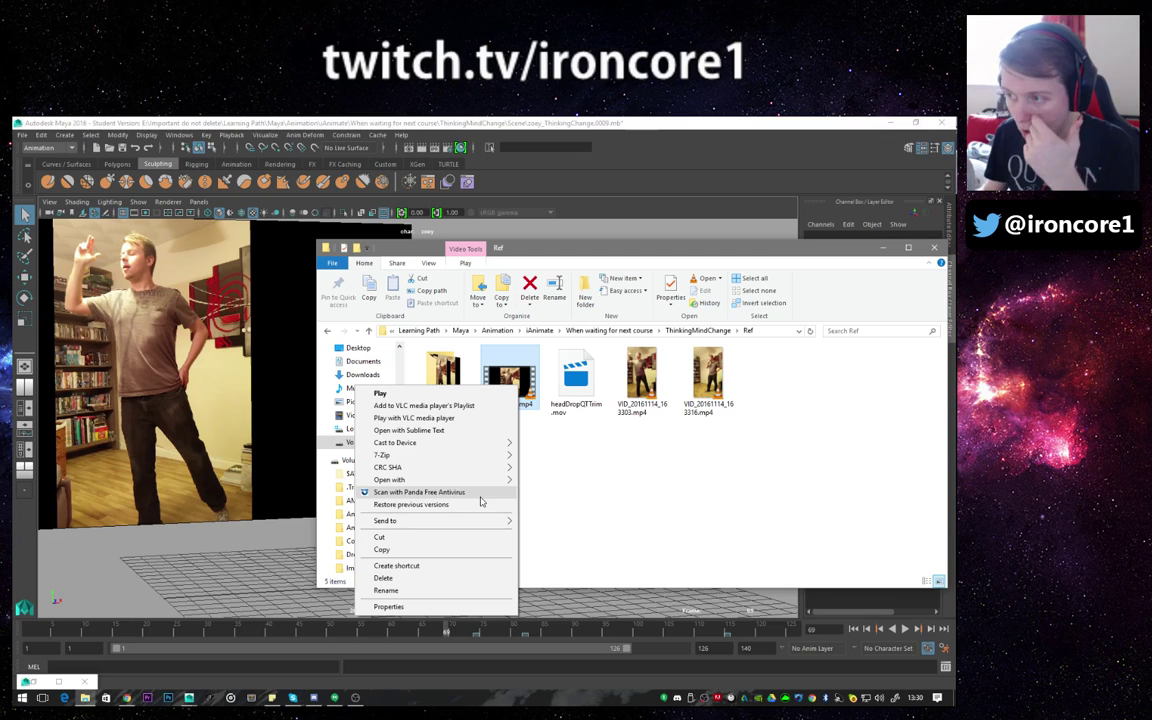
pyautogui.moveTo(489, 481)
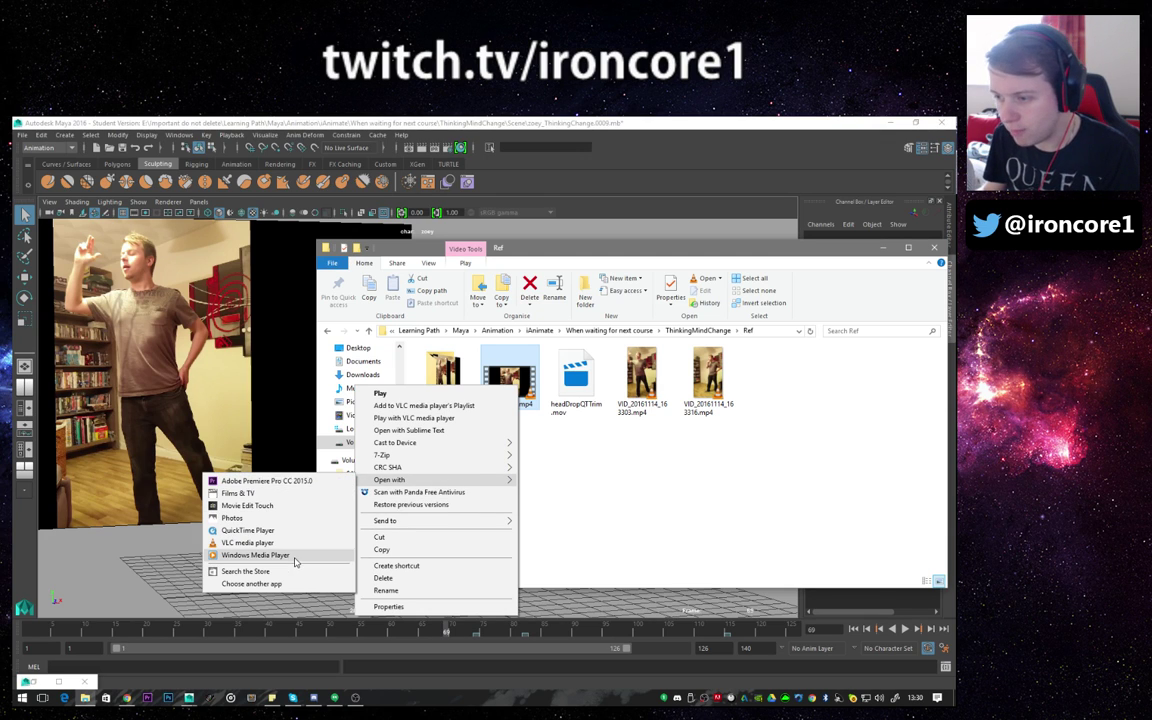
pyautogui.click(300, 531)
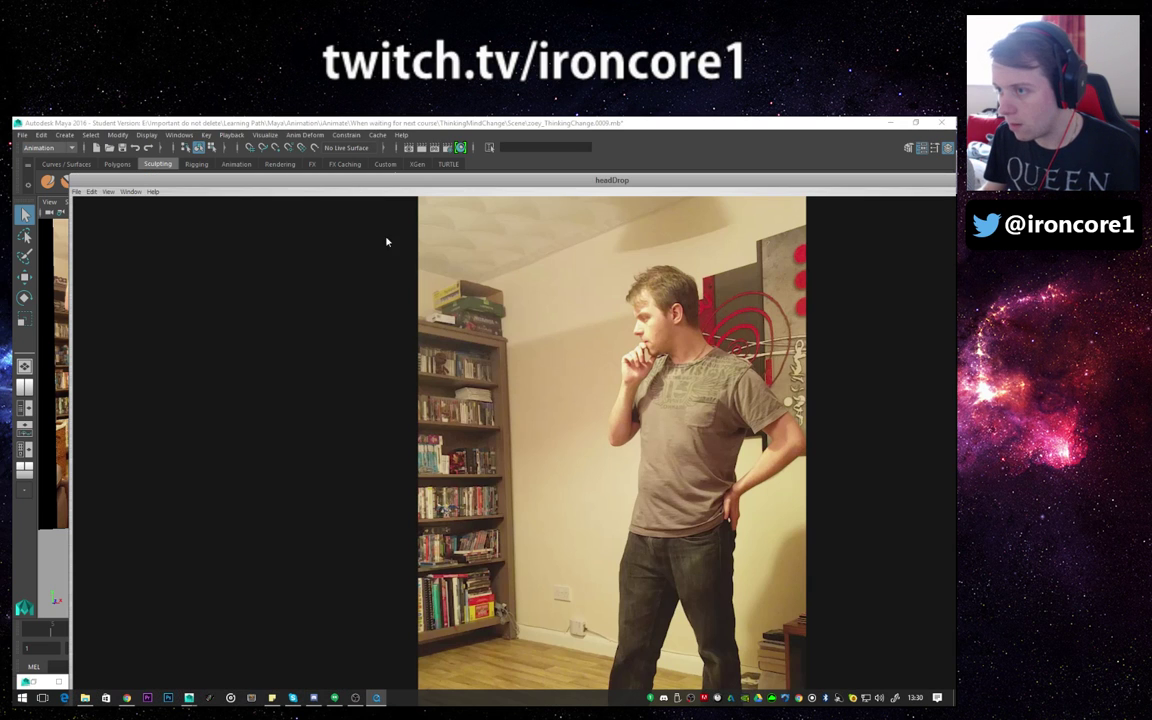
# - Place the QuickTime movie window over Maya's viewport at its smaller size
pyautogui.moveTo(644, 186); pyautogui.dragTo(338, 128)
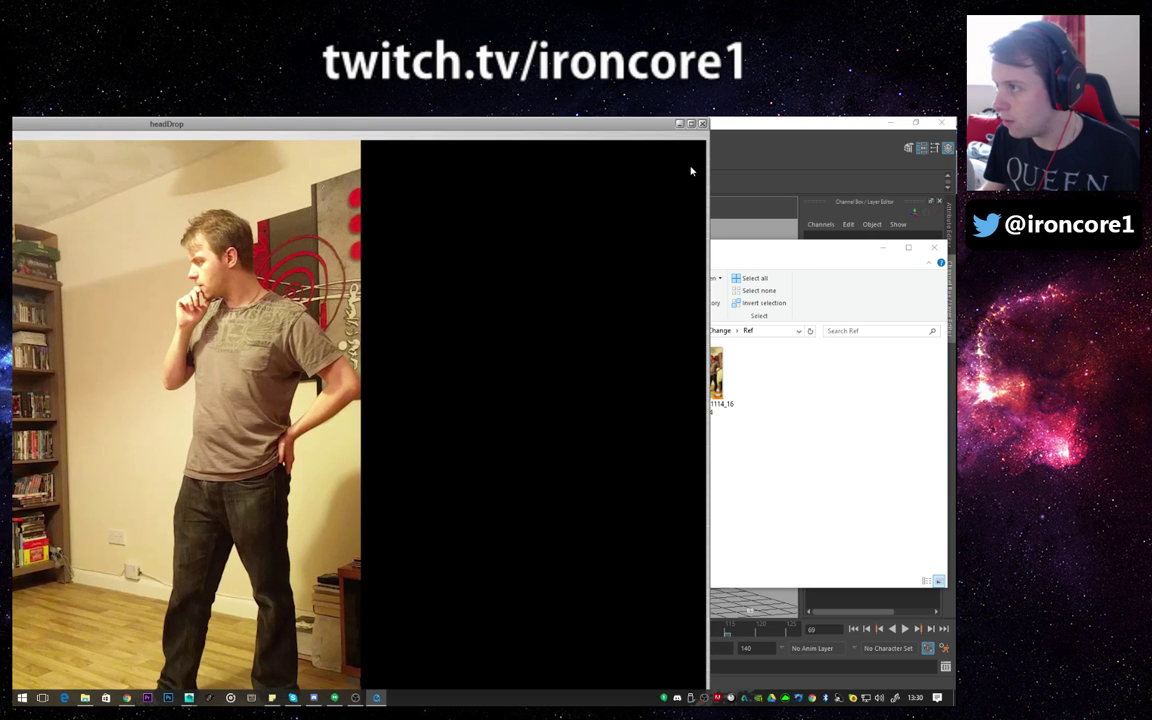
pyautogui.click(691, 123)
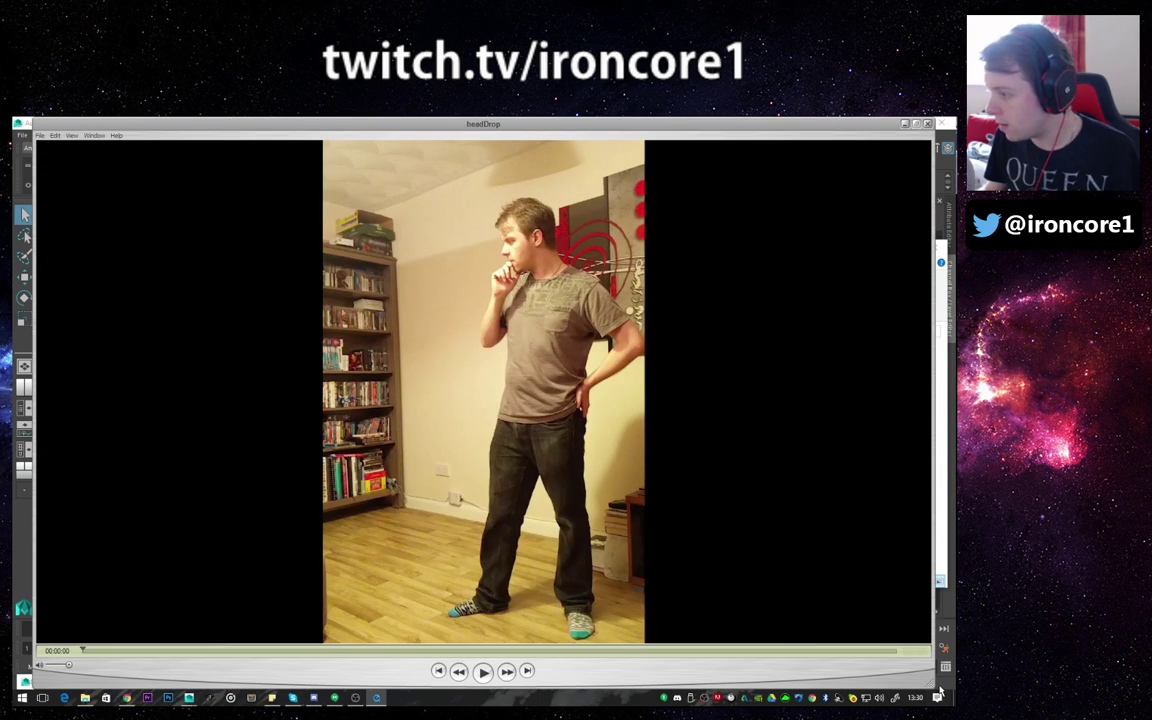
pyautogui.press('super+Down')
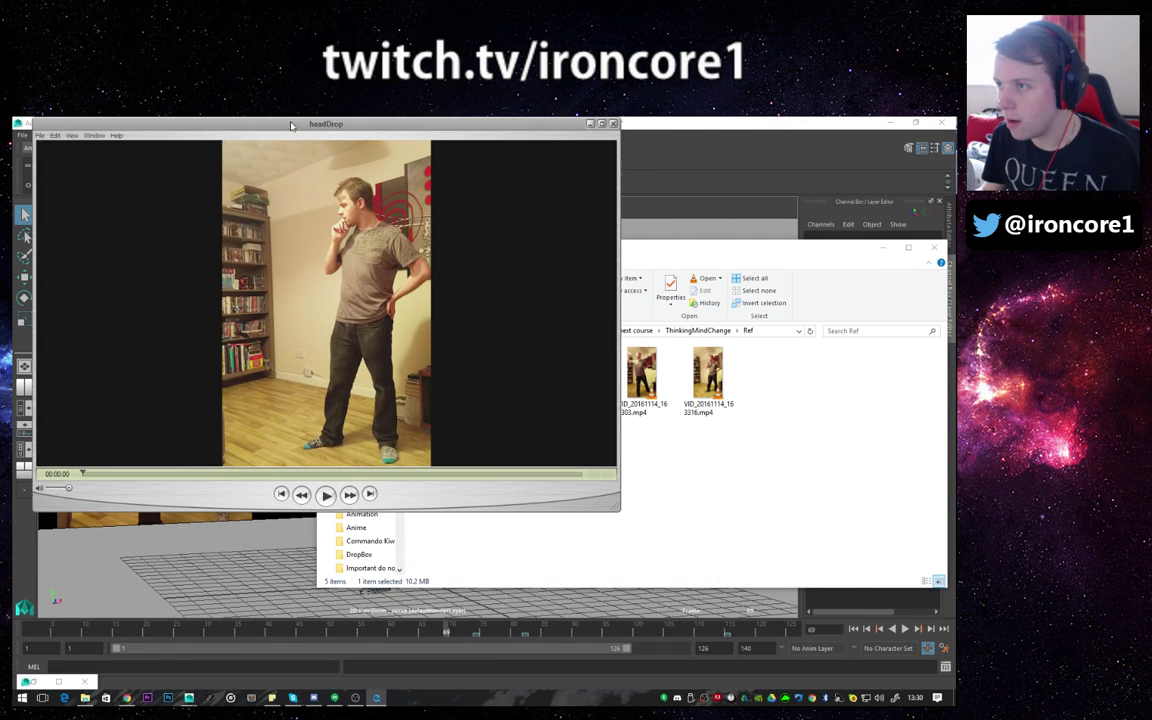
pyautogui.moveTo(268, 116); pyautogui.dragTo(424, 194)
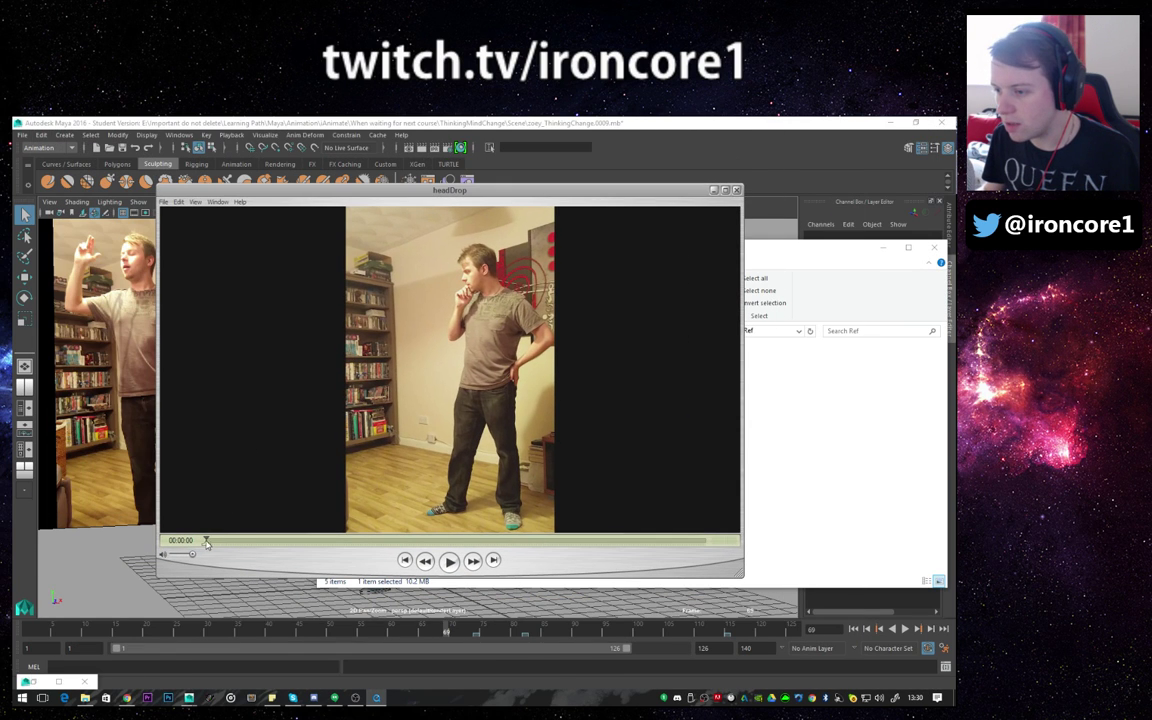
# - Scrub the headDrop clip to 00:00:04 and mark the section to keep
pyautogui.press('Right')
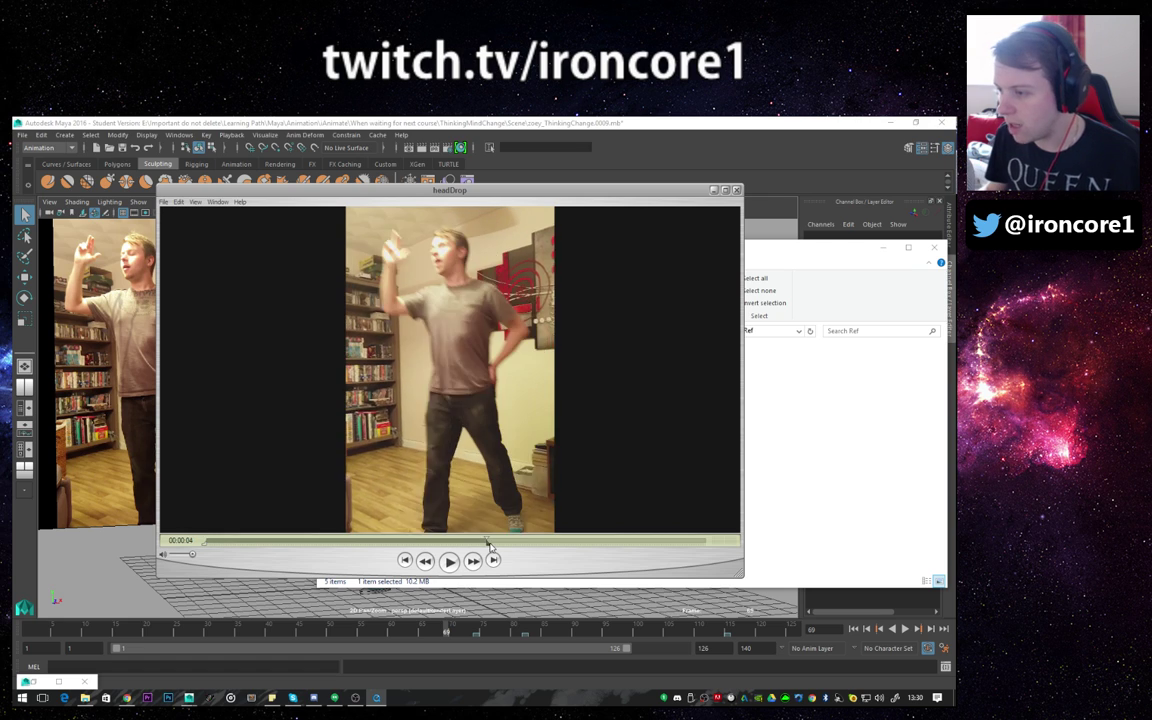
pyautogui.click(299, 541)
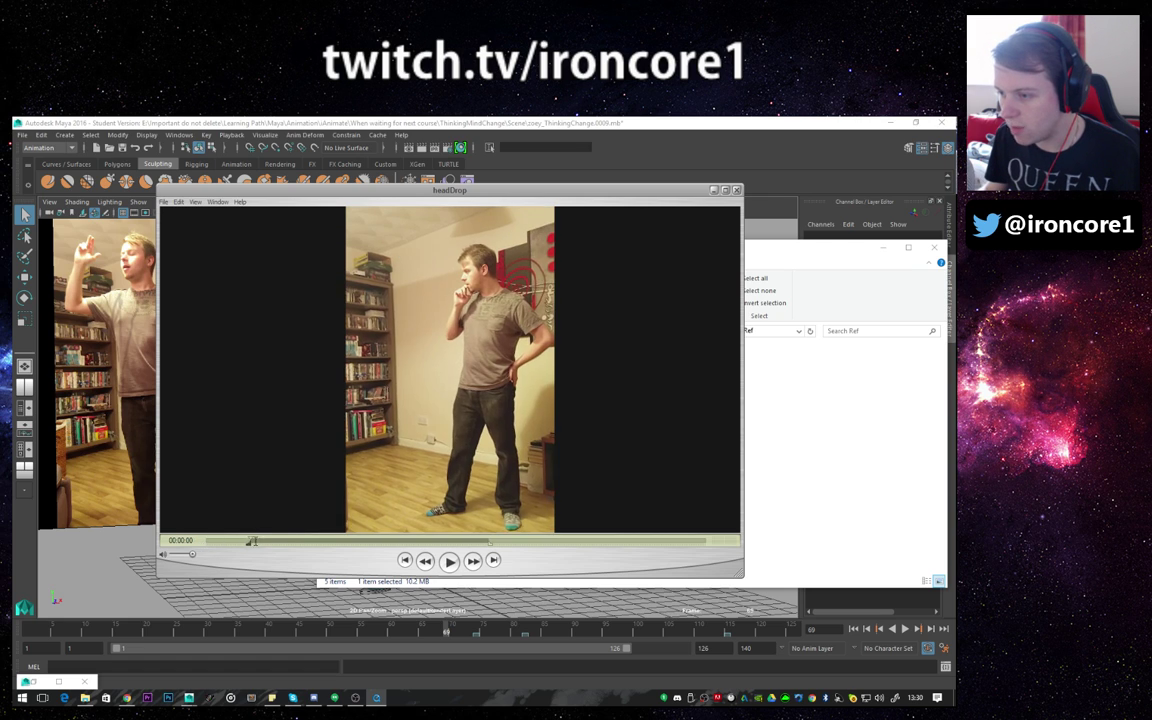
pyautogui.moveTo(371, 540); pyautogui.dragTo(414, 467)
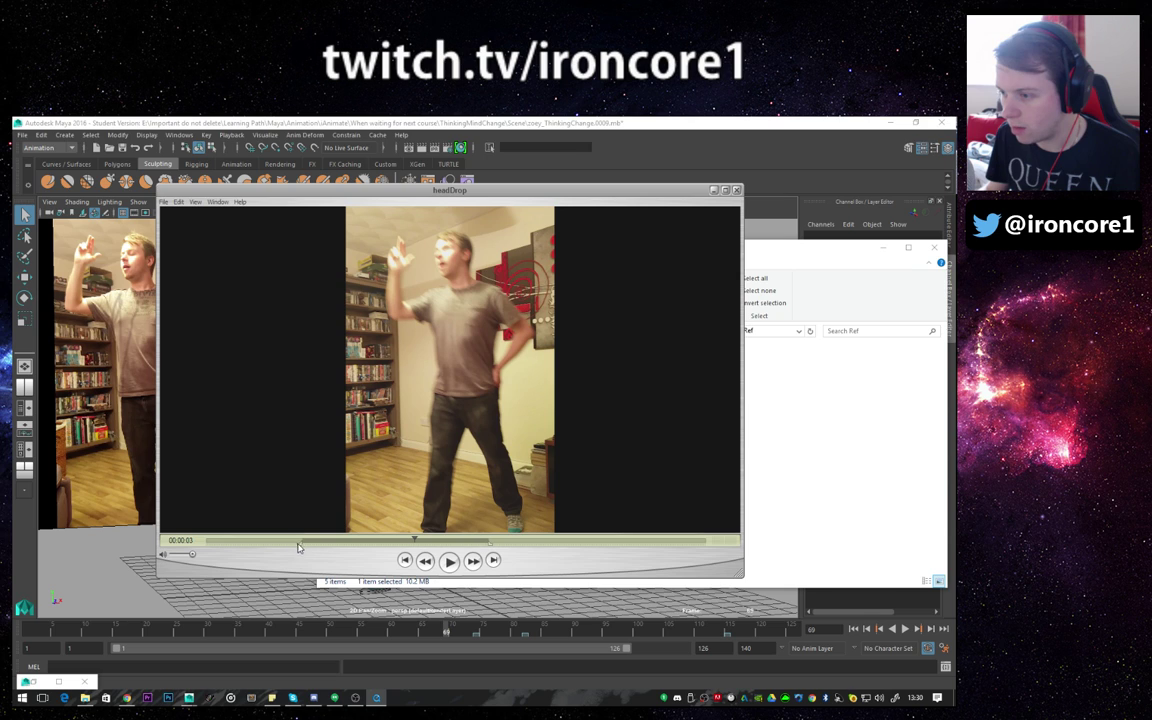
pyautogui.moveTo(466, 541); pyautogui.dragTo(484, 541)
# - Trim the movie to the selected section and scrub through the trimmed result
pyautogui.click(195, 201)
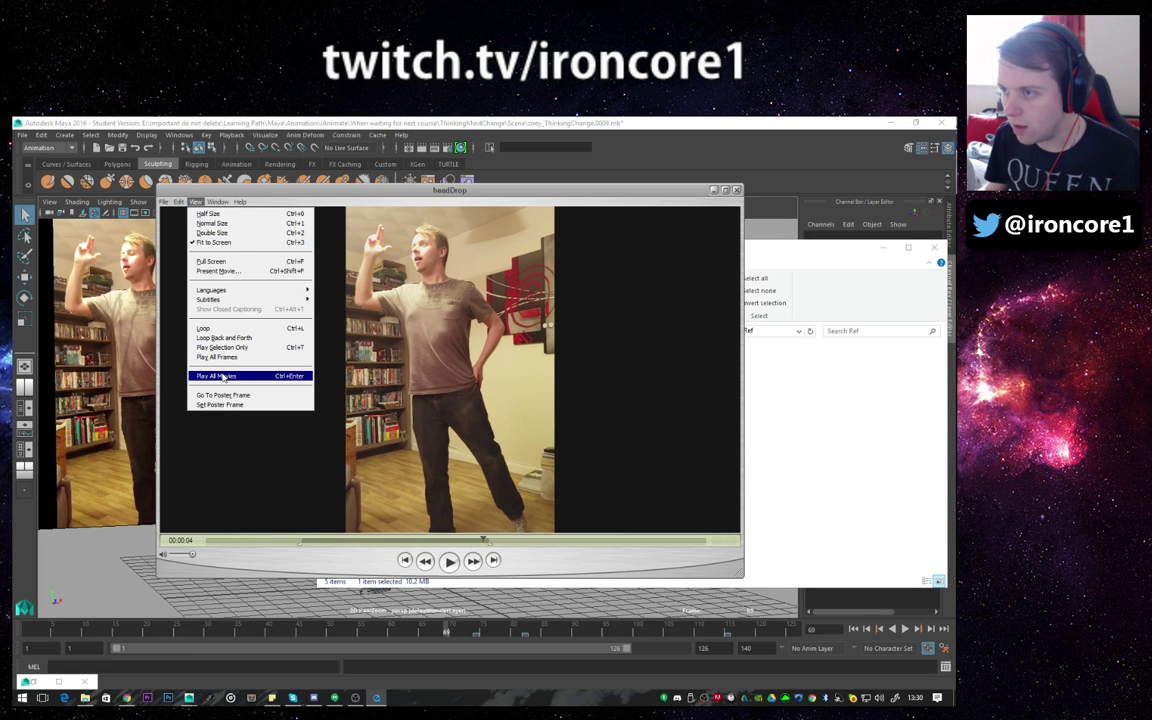
pyautogui.click(195, 201)
pyautogui.click(195, 201)
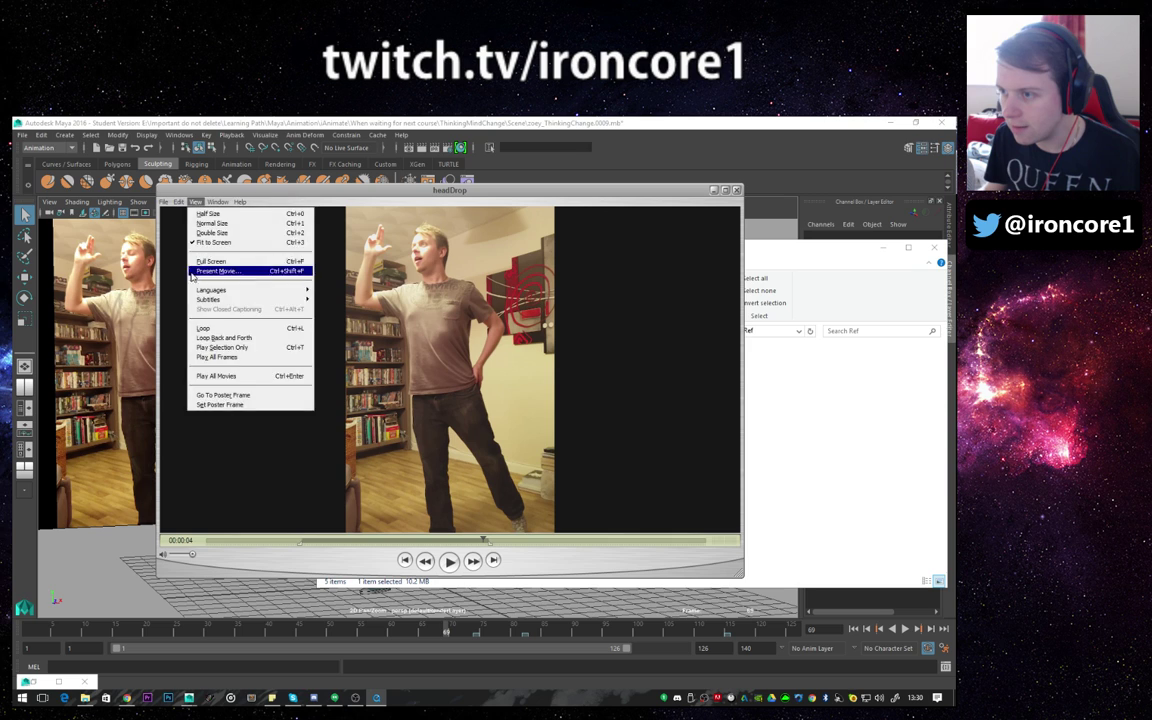
pyautogui.moveTo(180, 205)
pyautogui.click(225, 318)
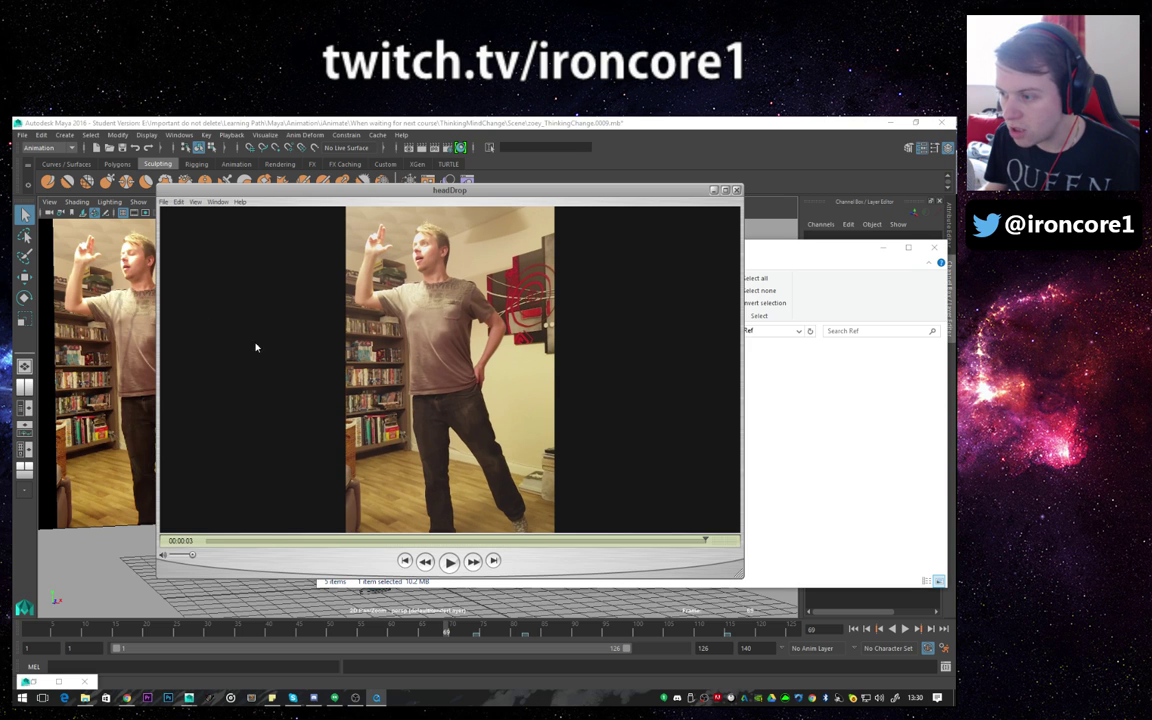
pyautogui.moveTo(218, 545); pyautogui.dragTo(299, 541)
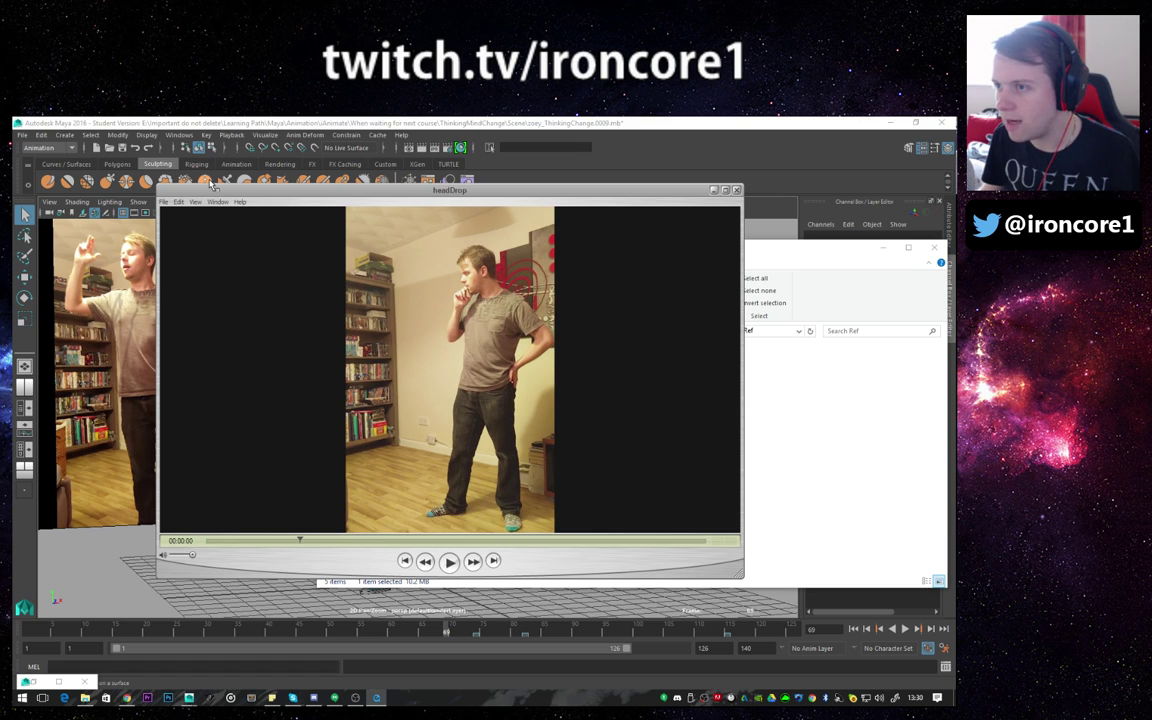
pyautogui.click(178, 202)
pyautogui.moveTo(164, 203)
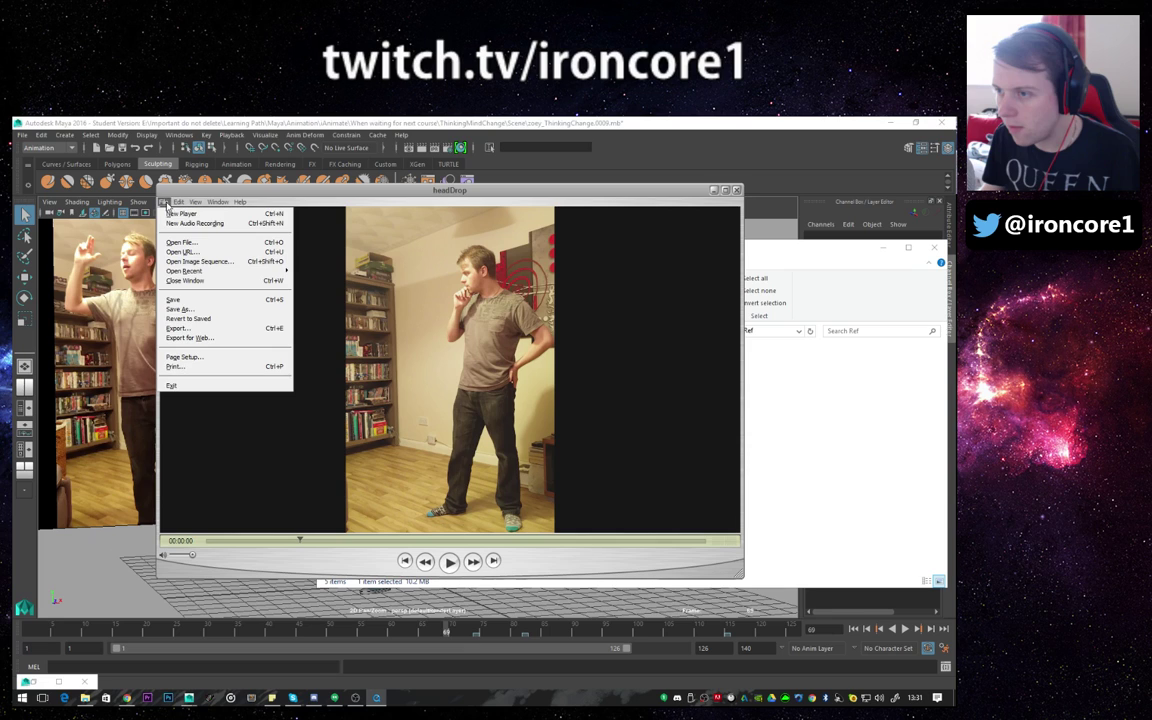
# - Start the Movie to Image Sequence export and move its save location up from RefImages to ThinkingMindChange
pyautogui.click(180, 328)
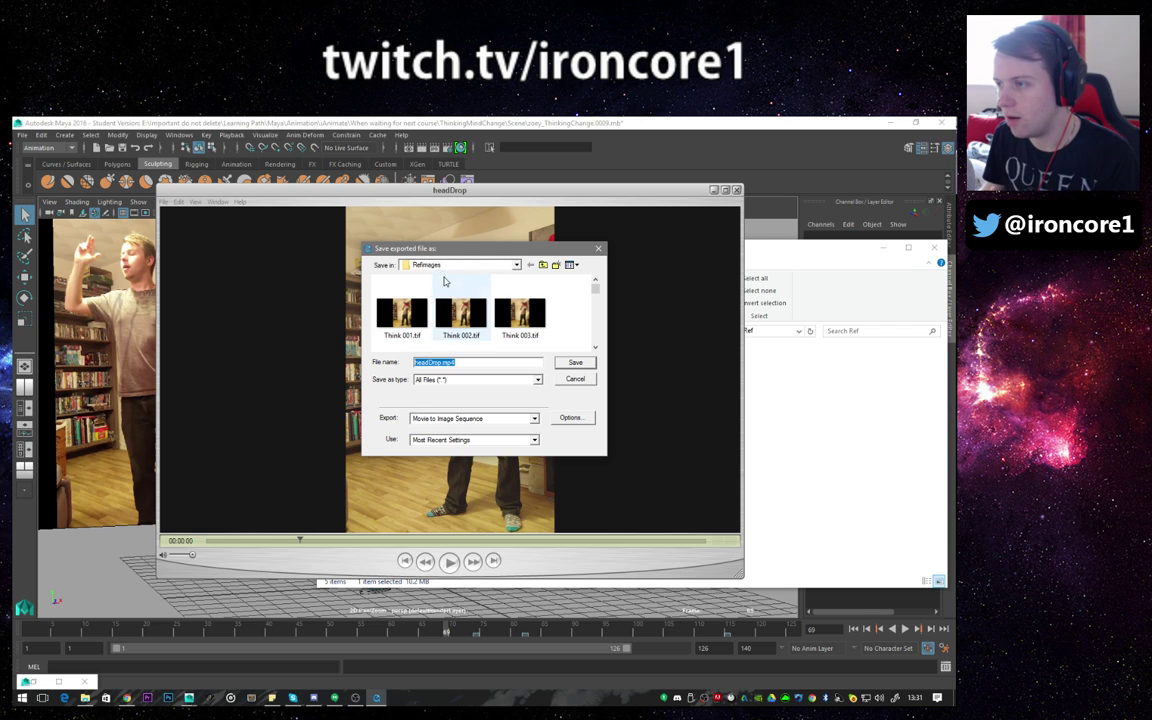
pyautogui.click(542, 266)
pyautogui.click(542, 266)
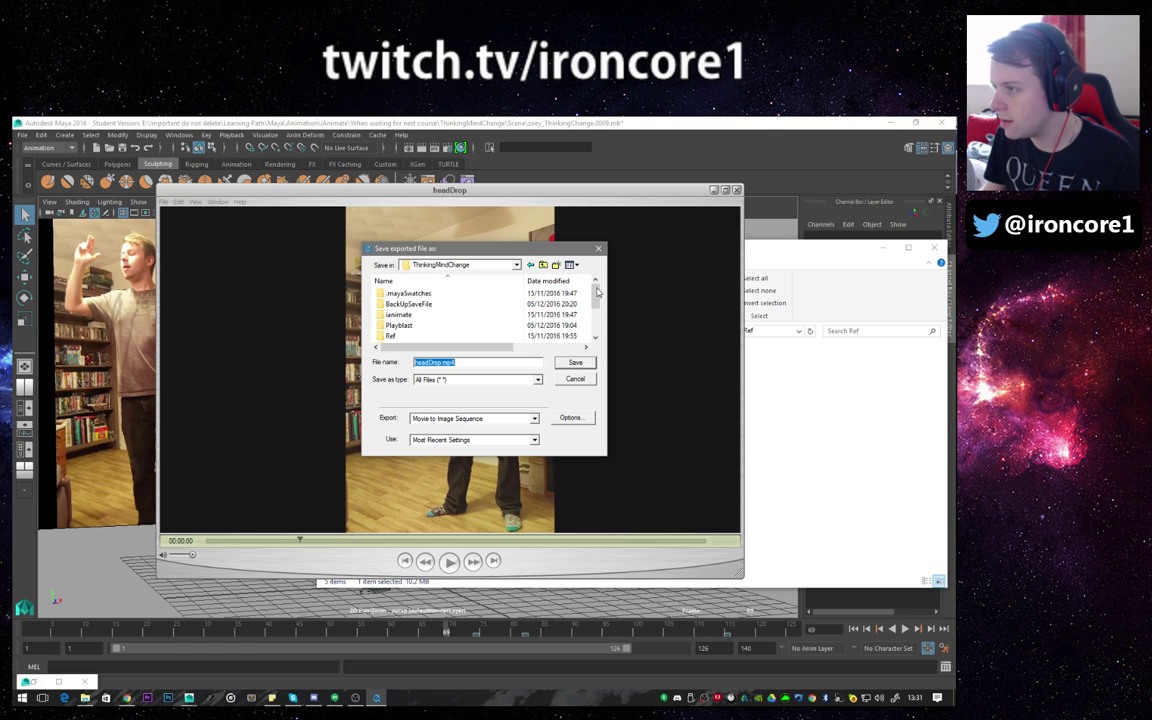
pyautogui.scroll(-3, 580, 300)
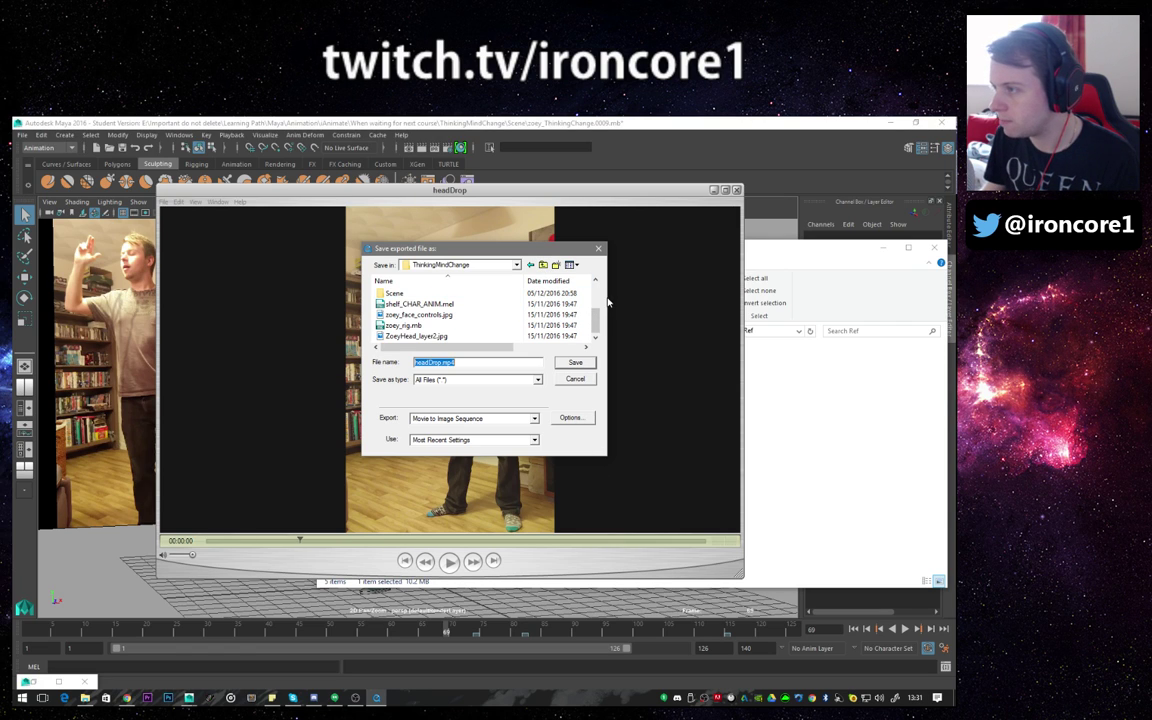
pyautogui.scroll(3, 489, 318)
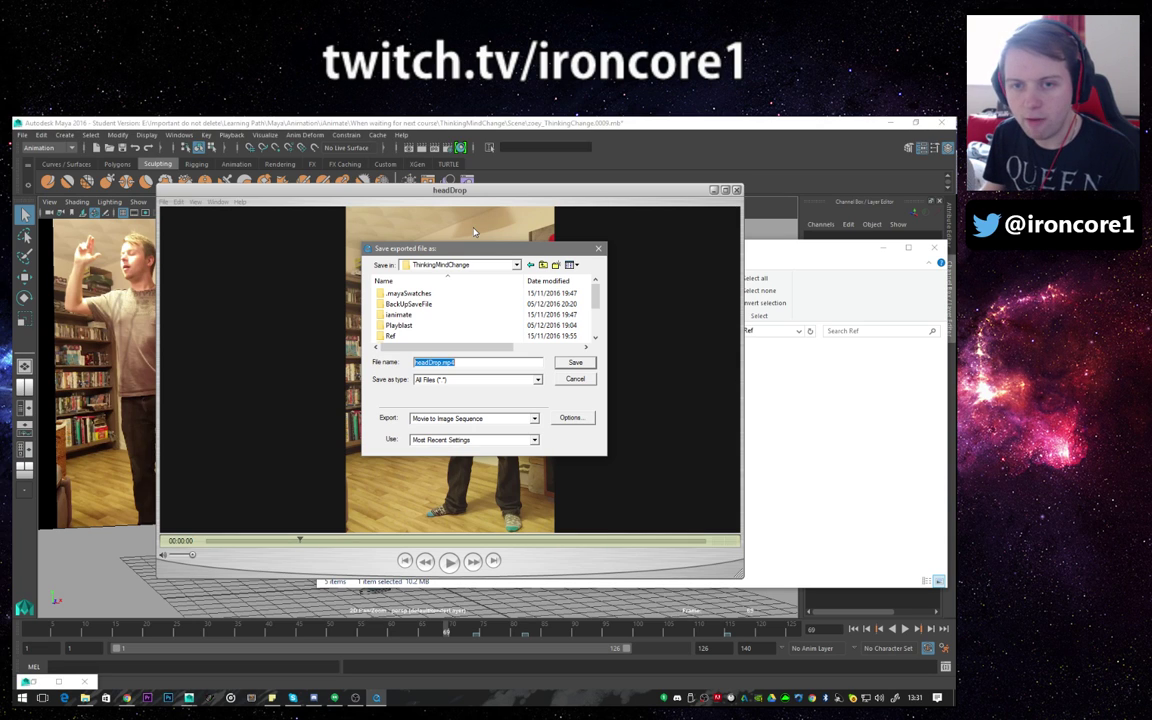
pyautogui.scroll(-1, 486, 315)
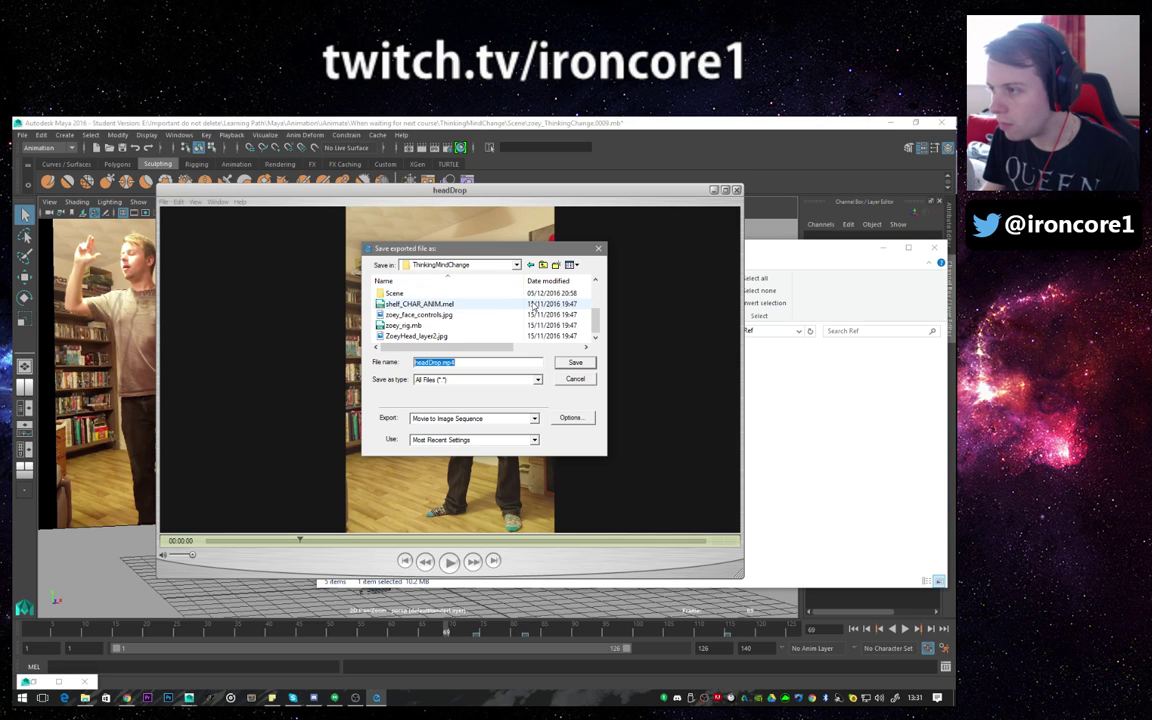
# - Create a new YoutubeREfTut folder in ThinkingMindChange and make it the export target
pyautogui.rightClick(381, 311)
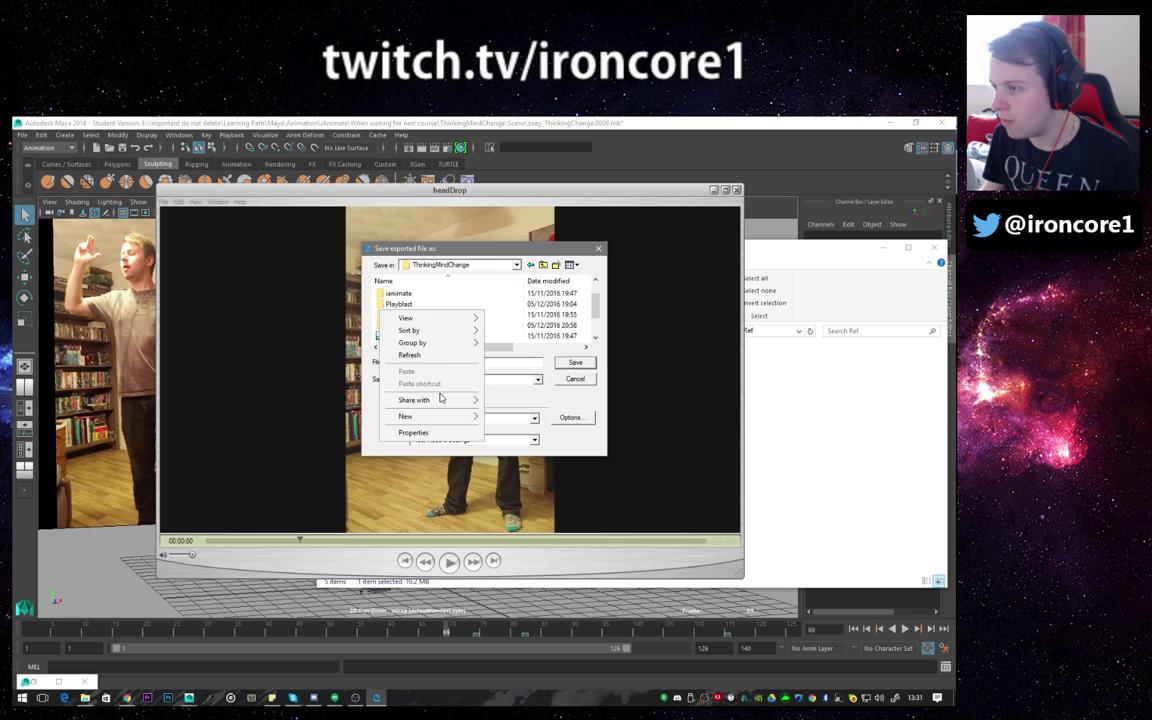
pyautogui.moveTo(443, 411)
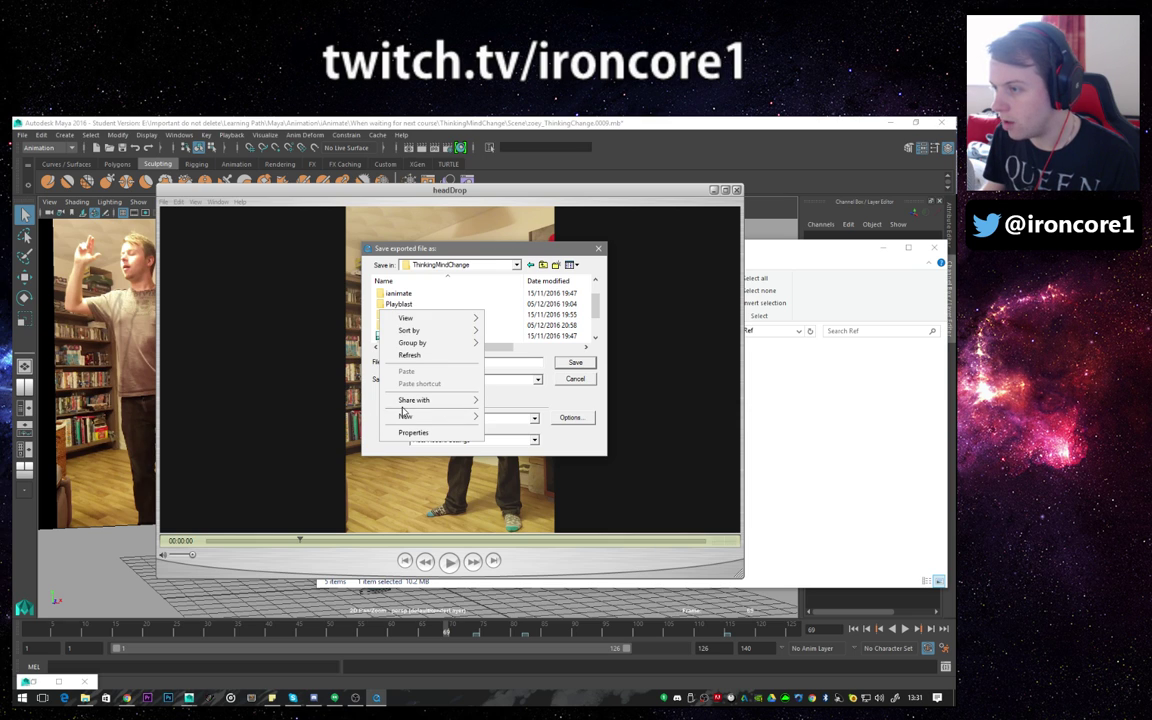
pyautogui.click(355, 421)
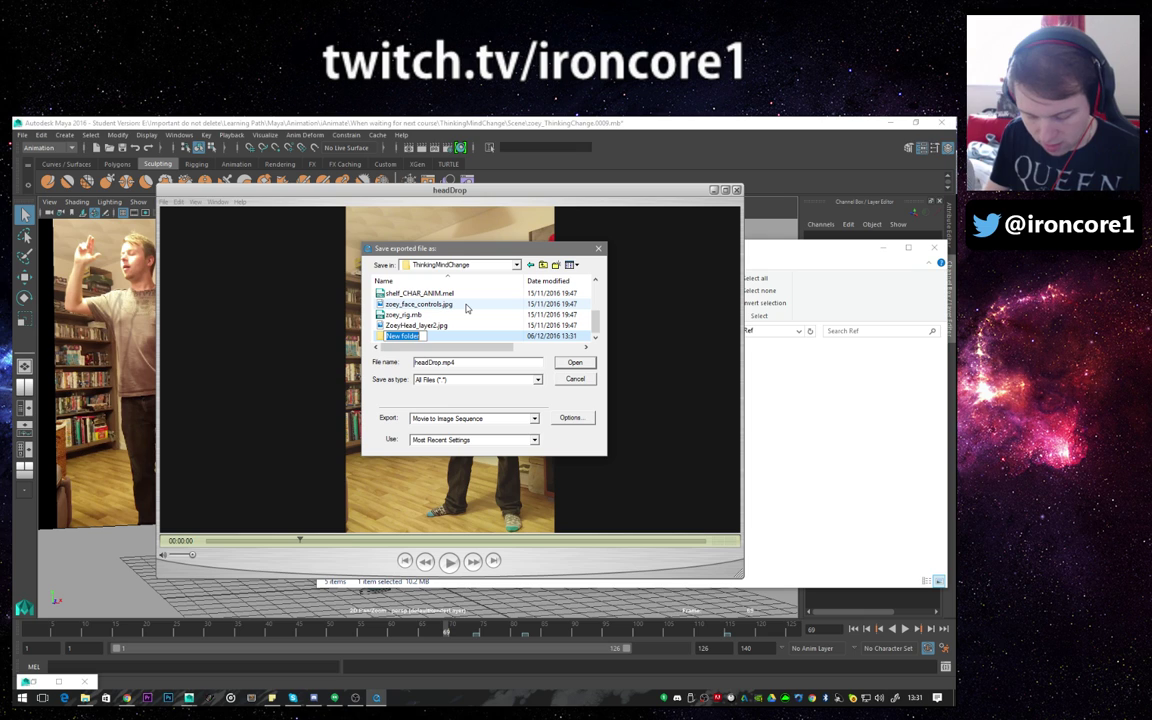
pyautogui.write('Youtube')
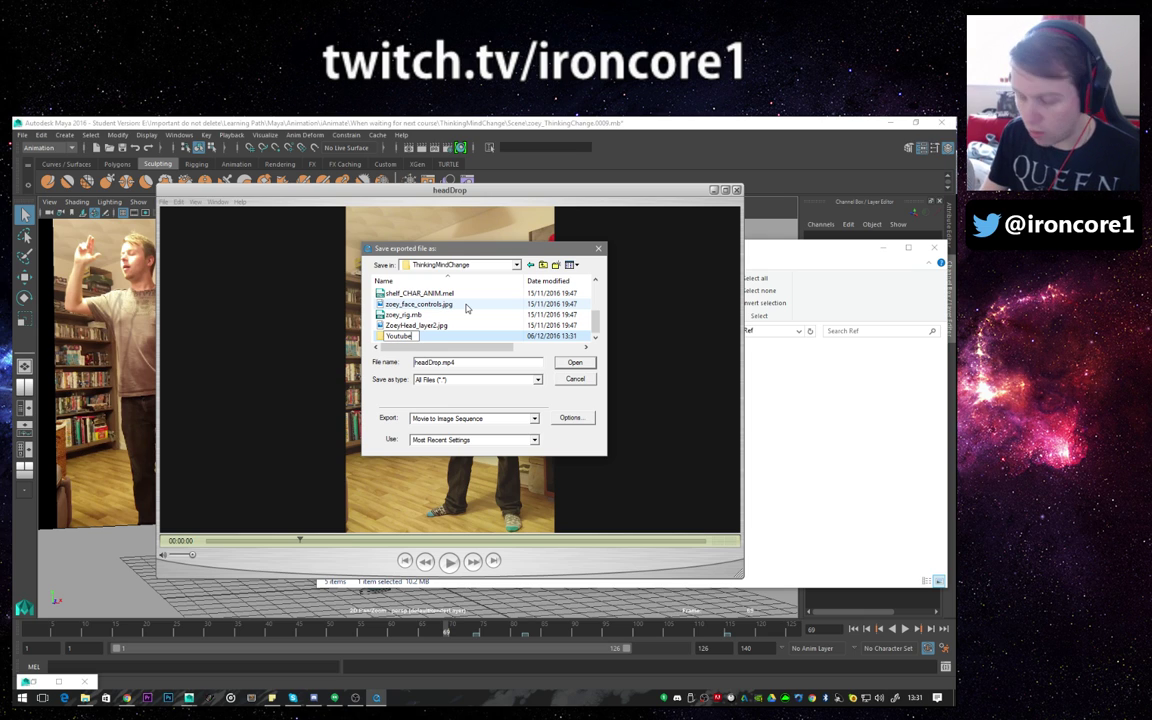
pyautogui.write('Refe')
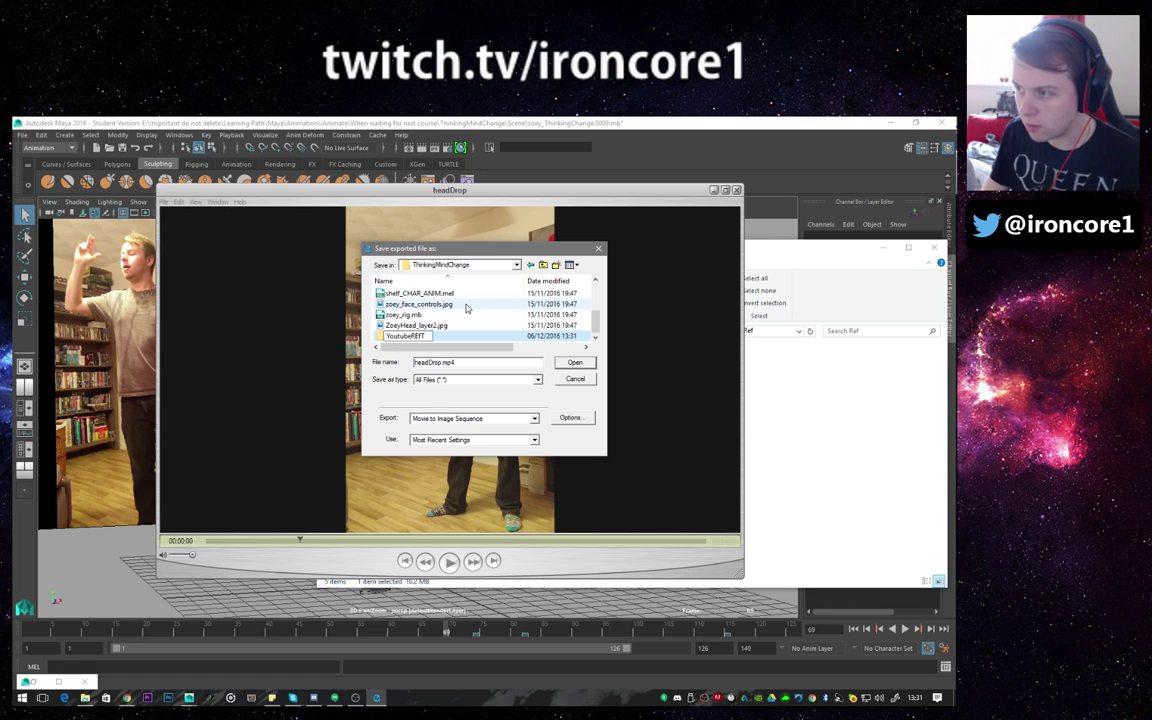
pyautogui.write('ut')
pyautogui.press('Return')
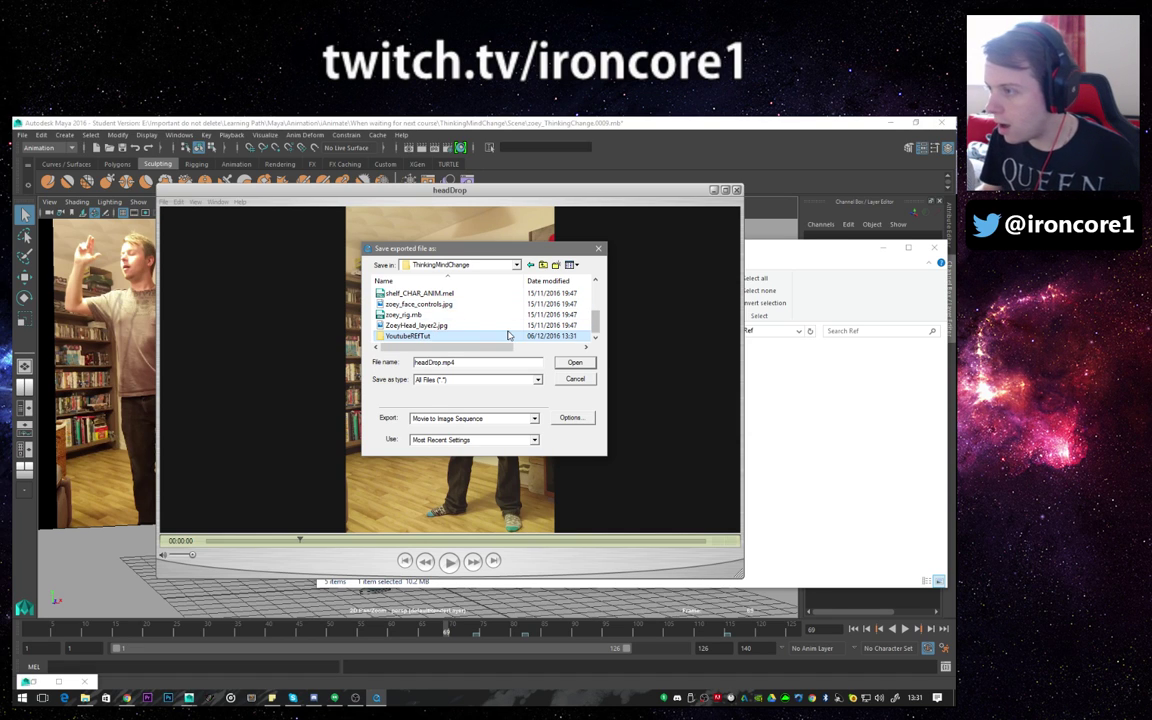
pyautogui.doubleClick(505, 338)
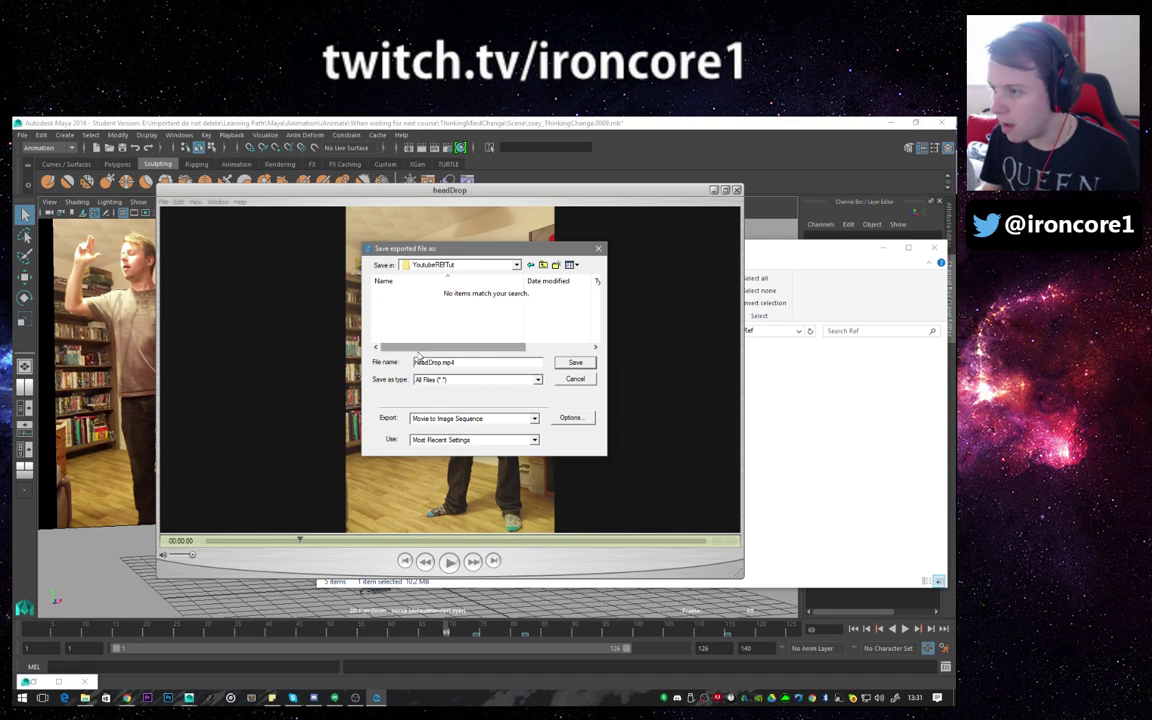
pyautogui.doubleClick(487, 362)
# - Export the image sequence as ref.0001 into YoutubeREfTut, then bring File Explorer forward
pyautogui.press('BackSpace')
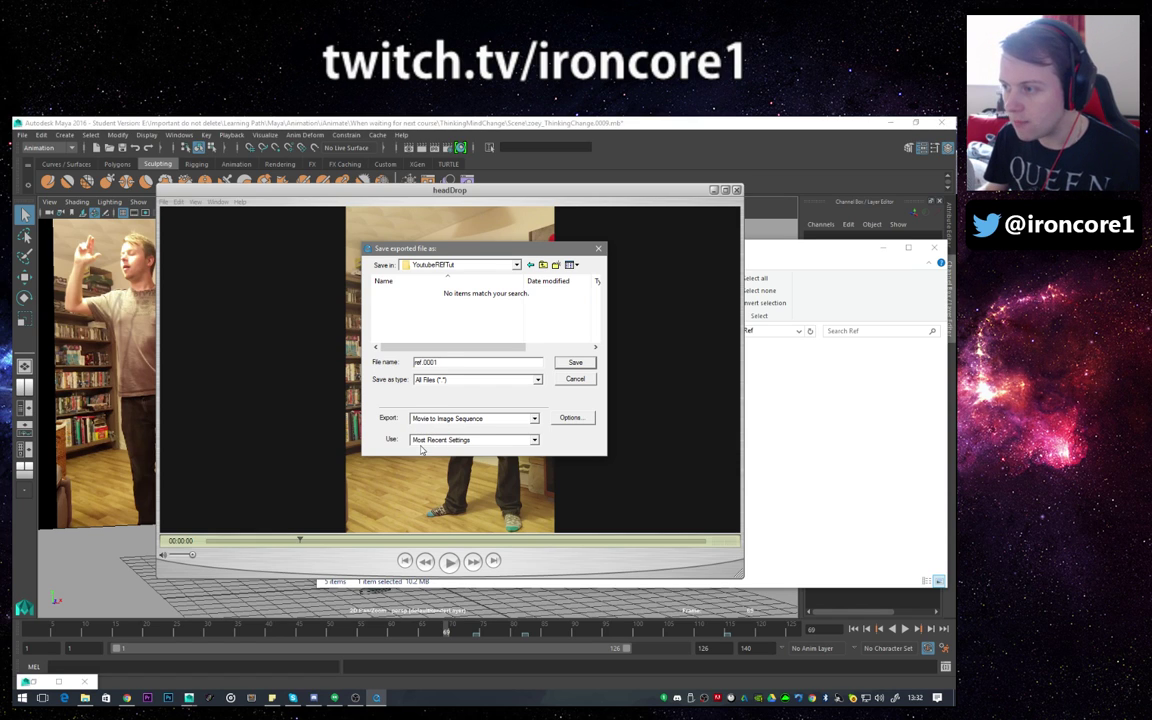
pyautogui.click(574, 366)
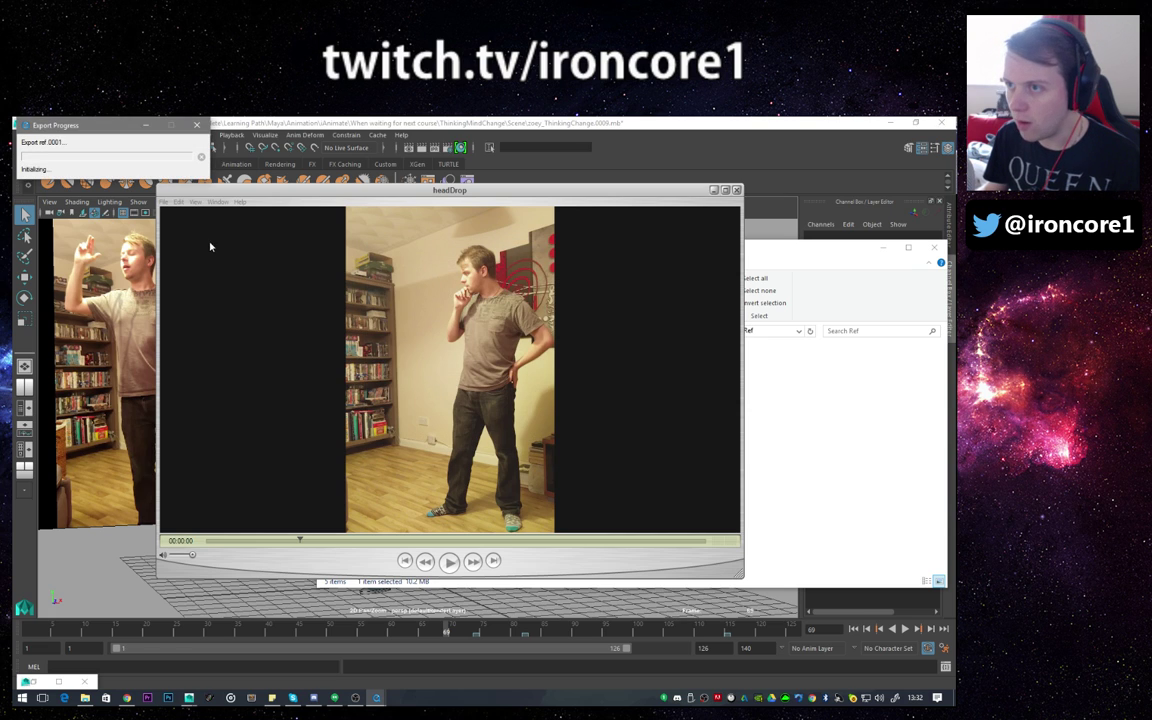
pyautogui.moveTo(105, 126); pyautogui.dragTo(227, 189)
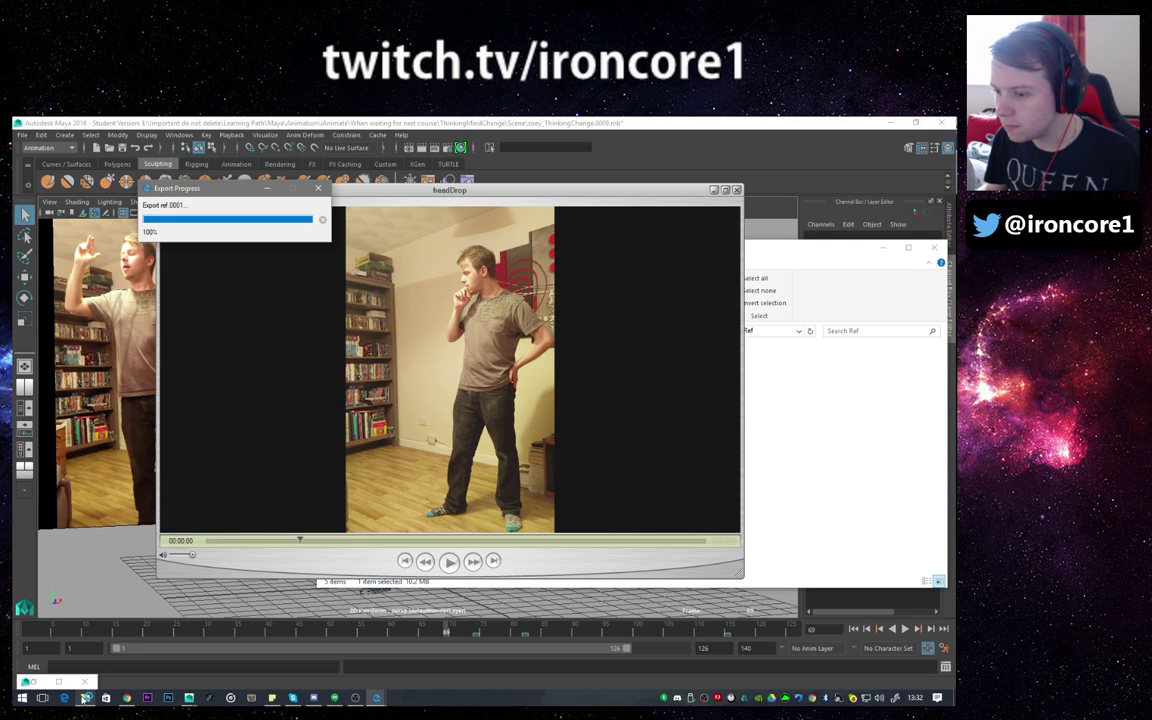
pyautogui.click(85, 698)
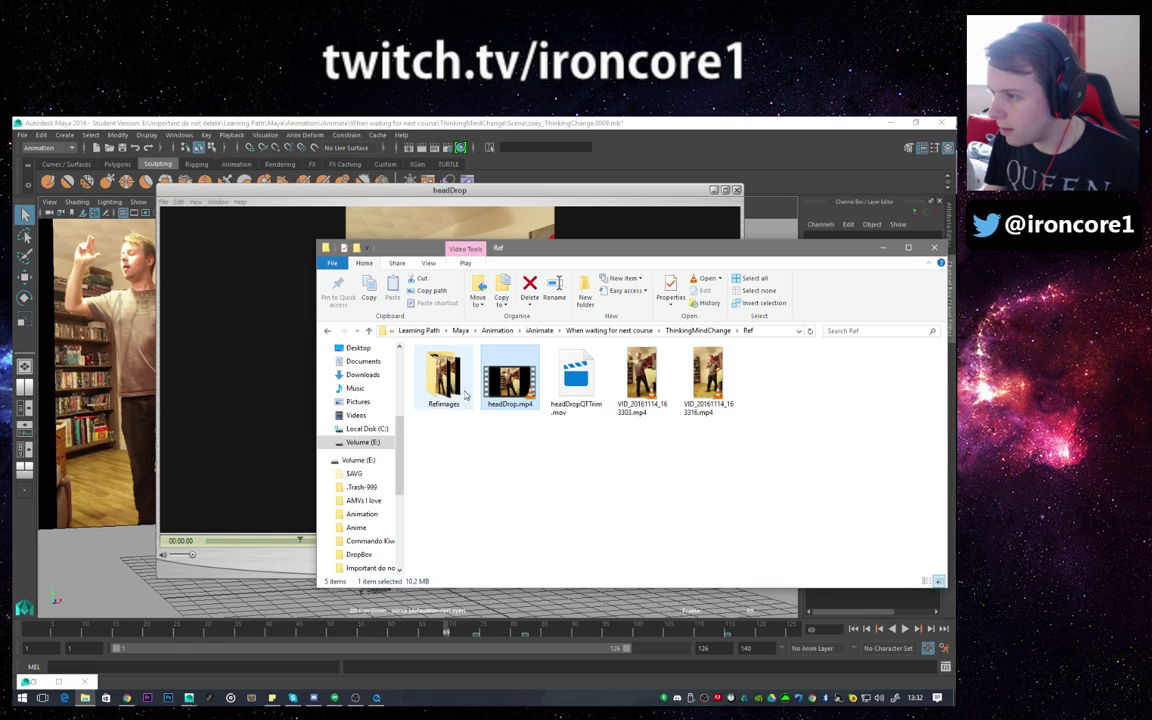
# - Open YoutubeREfTut and check it holds the 75 frames ref 01.tif through ref 75.tif
pyautogui.click(698, 330)
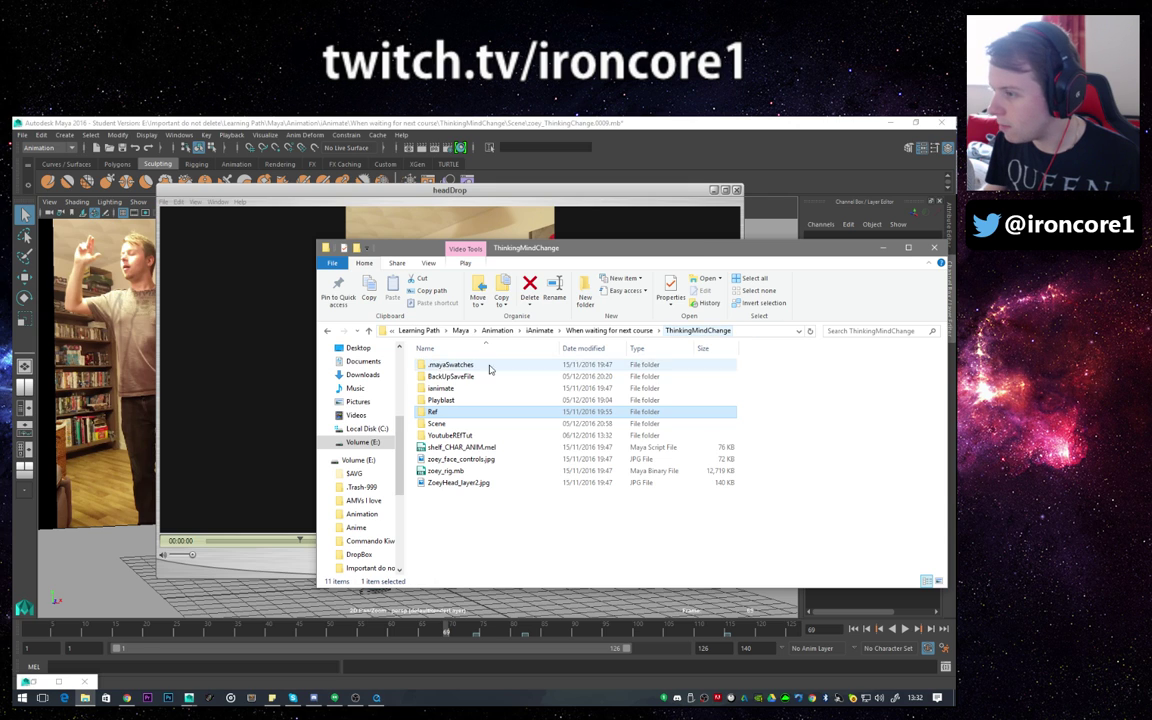
pyautogui.doubleClick(455, 437)
pyautogui.click(451, 383)
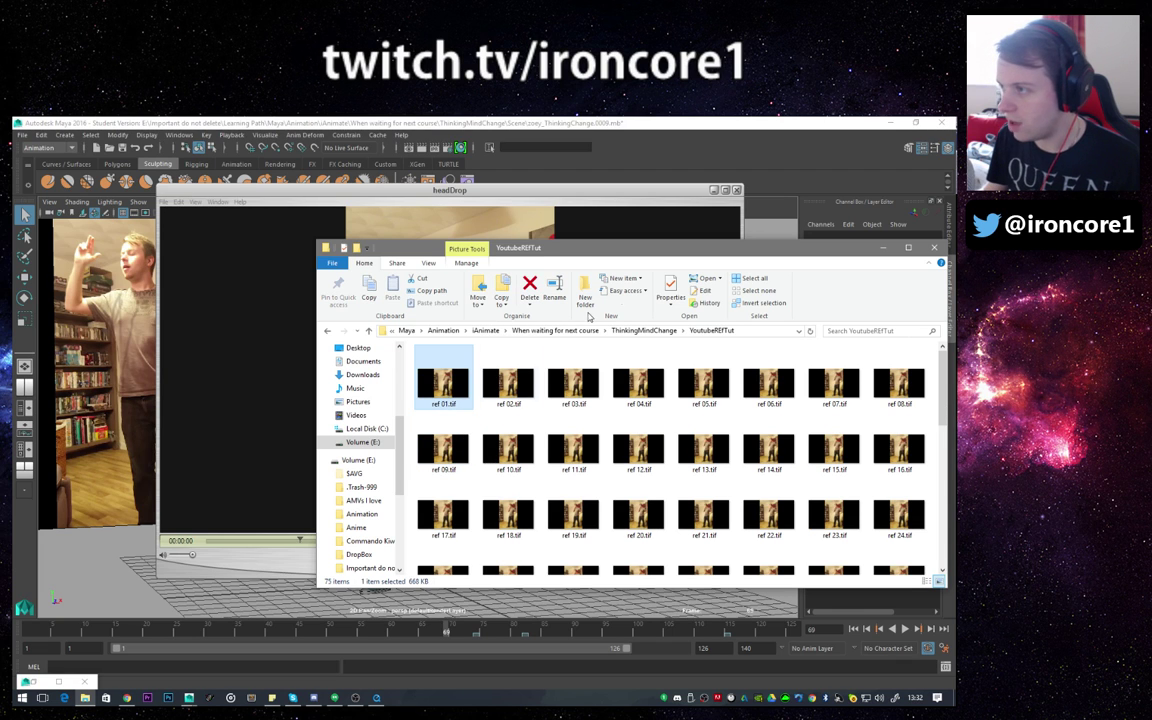
pyautogui.doubleClick(670, 251)
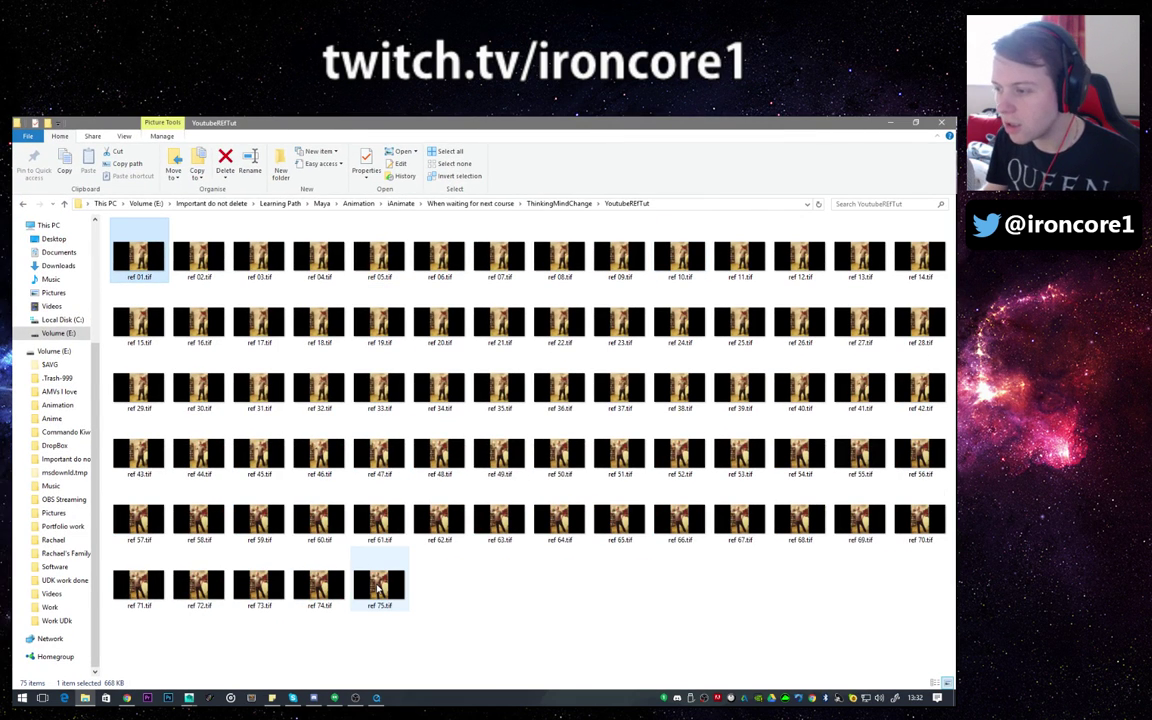
pyautogui.click(379, 585)
pyautogui.click(151, 253)
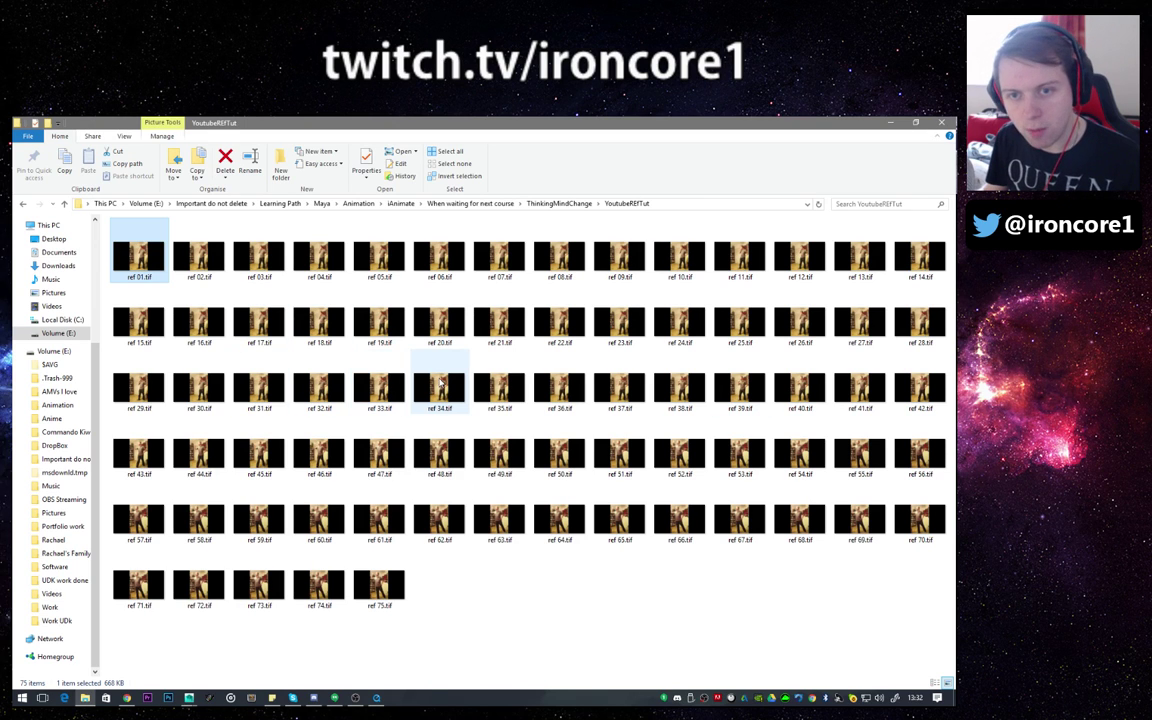
# - Close the headDrop movie in QuickTime without saving and return to the Maya viewport
pyautogui.hotkey('alt', 'Tab')
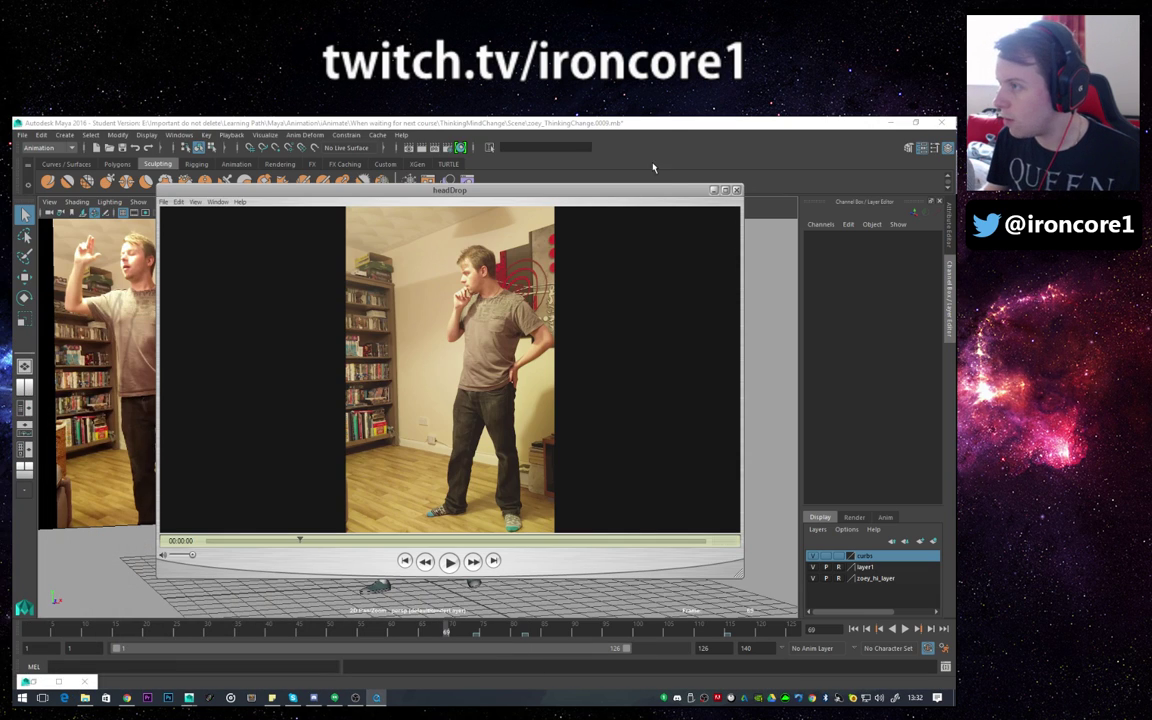
pyautogui.click(735, 190)
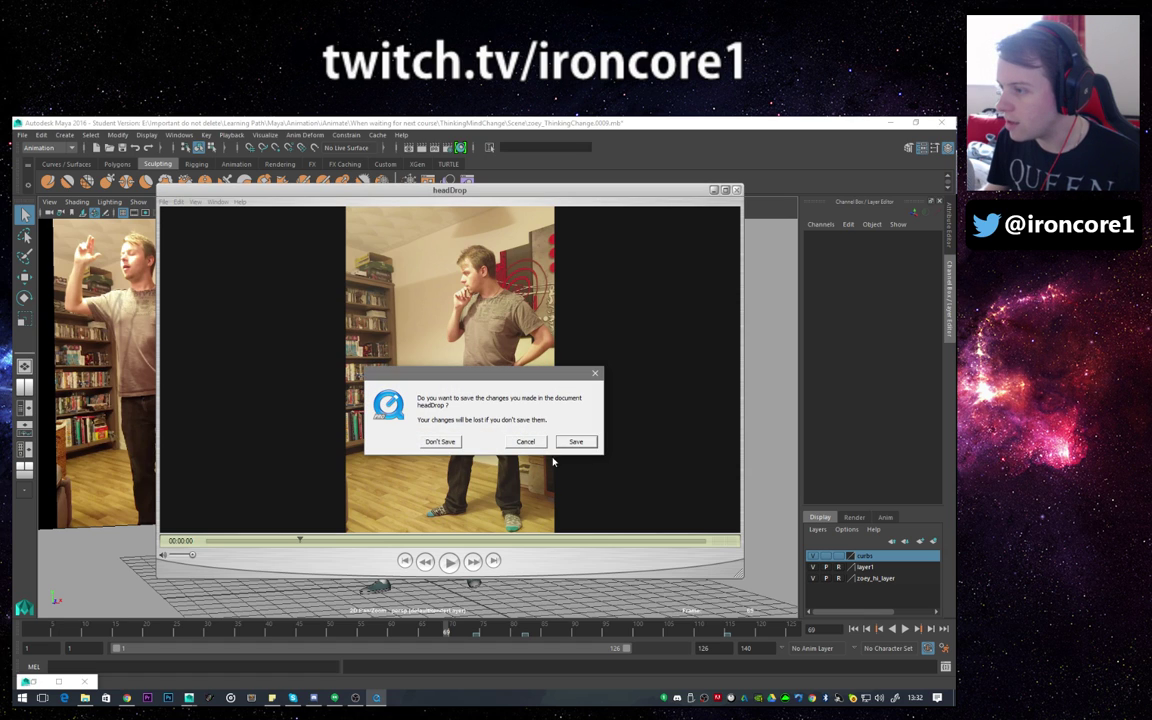
pyautogui.click(441, 441)
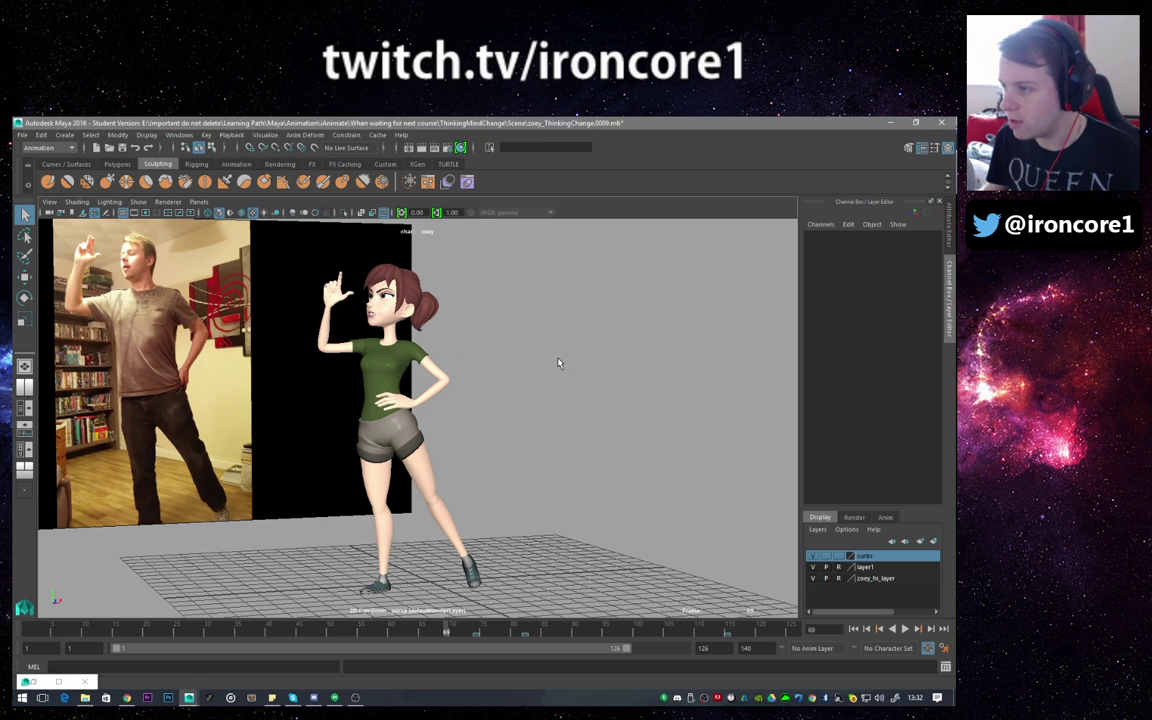
pyautogui.keyDown('alt'); pyautogui.moveTo(558, 360); pyautogui.dragTo(601, 411); pyautogui.keyUp('alt')
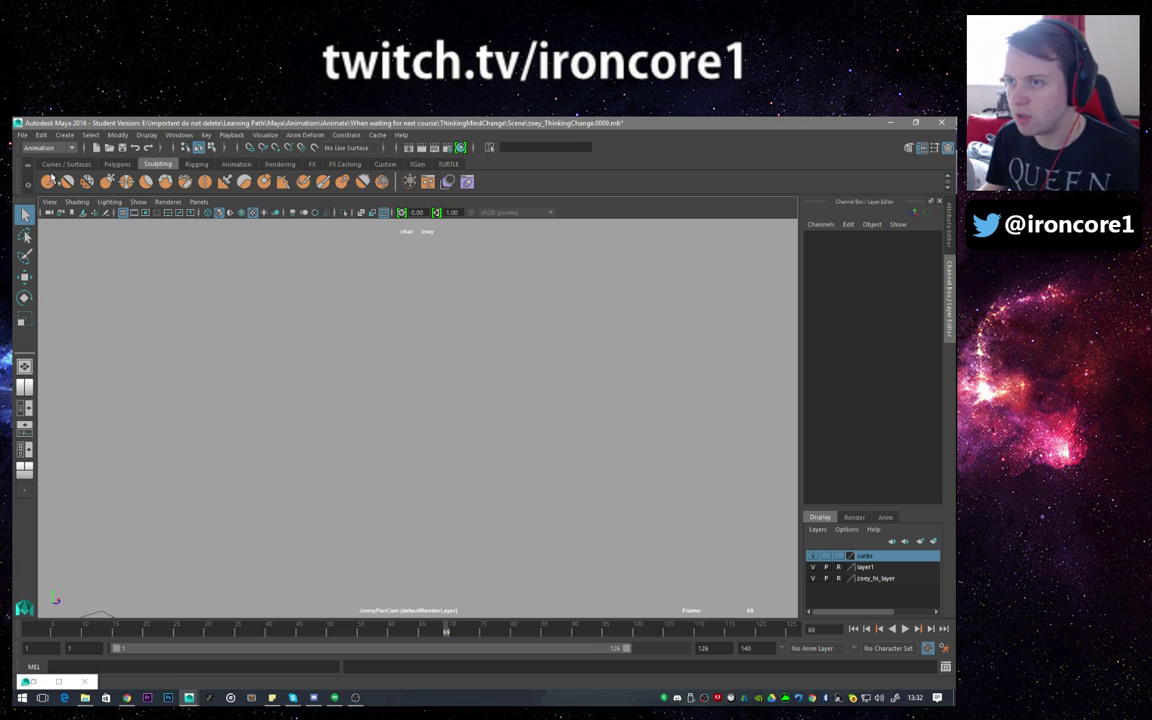
# - Create a new camera from Create > Cameras and rename it RefCam
pyautogui.click(22, 134)
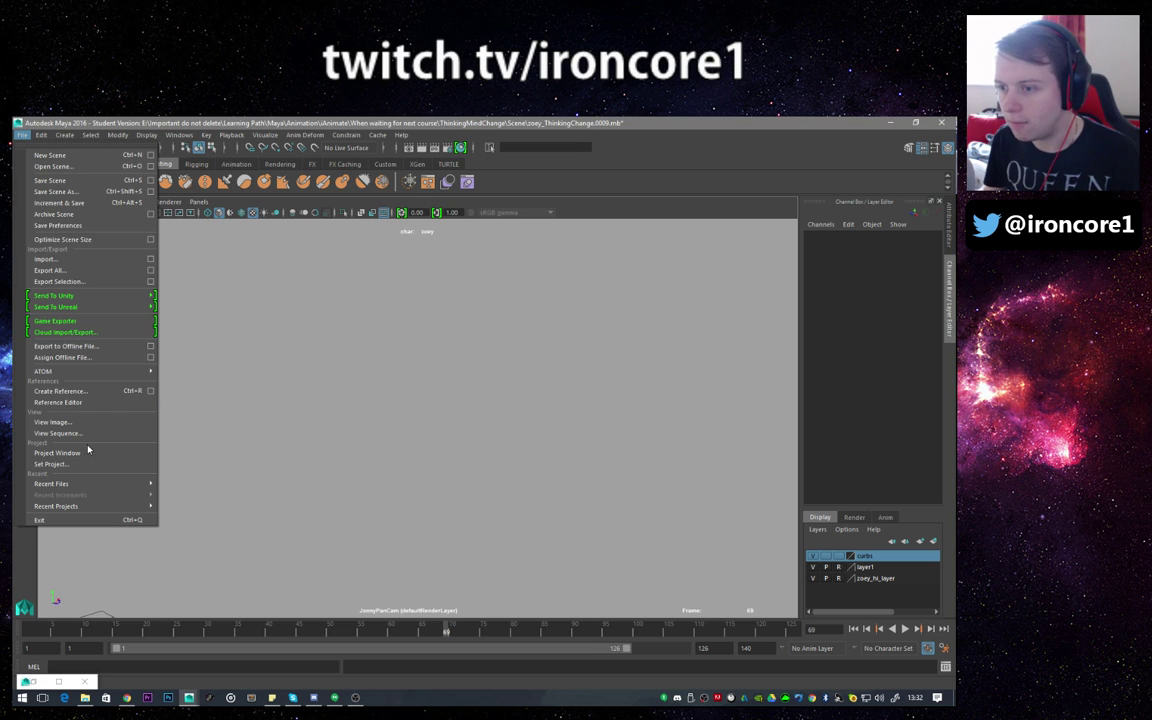
pyautogui.click(64, 134)
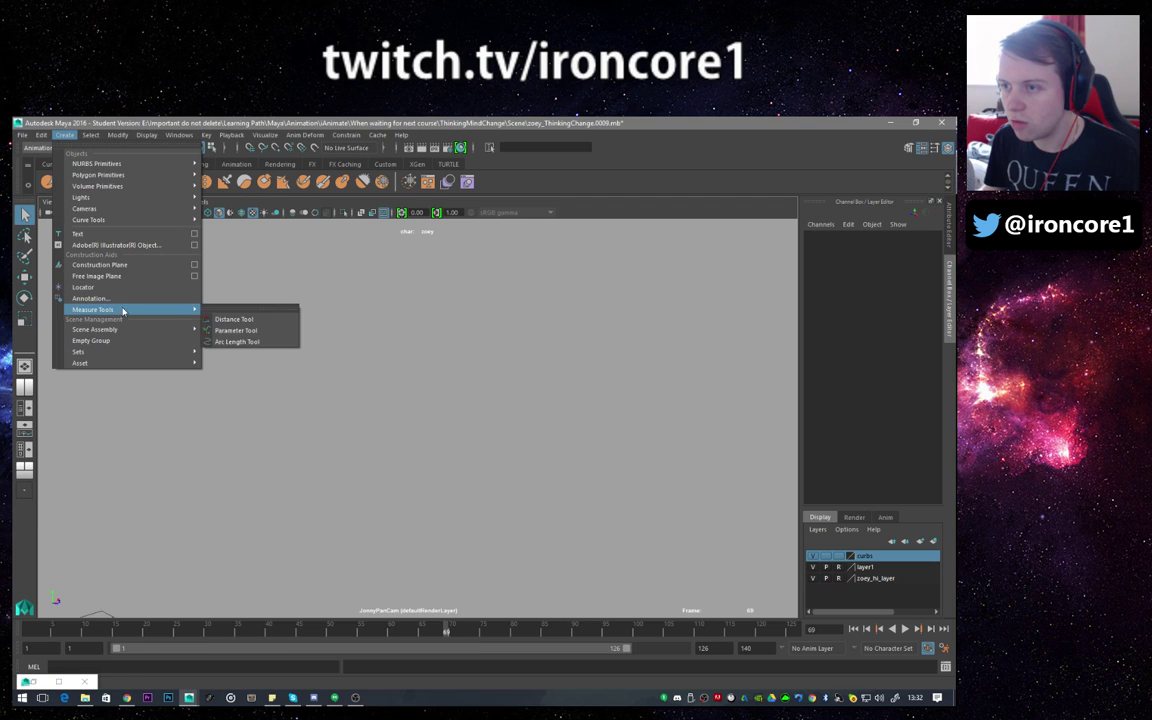
pyautogui.moveTo(130, 208)
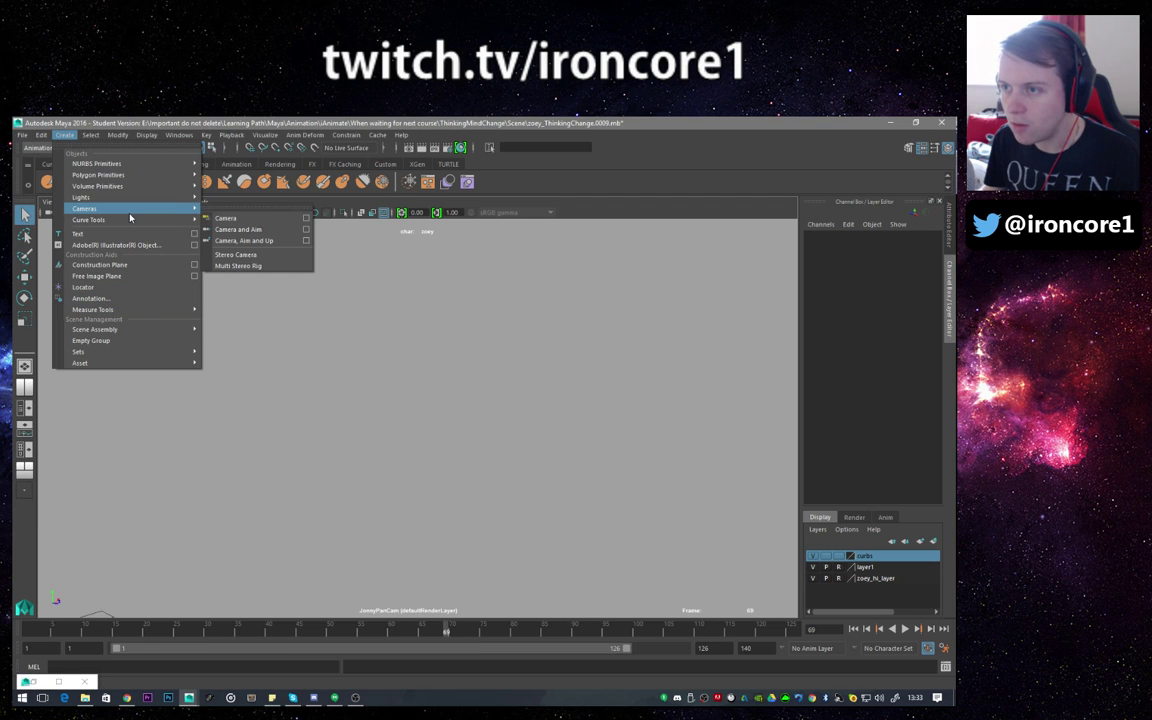
pyautogui.click(212, 200)
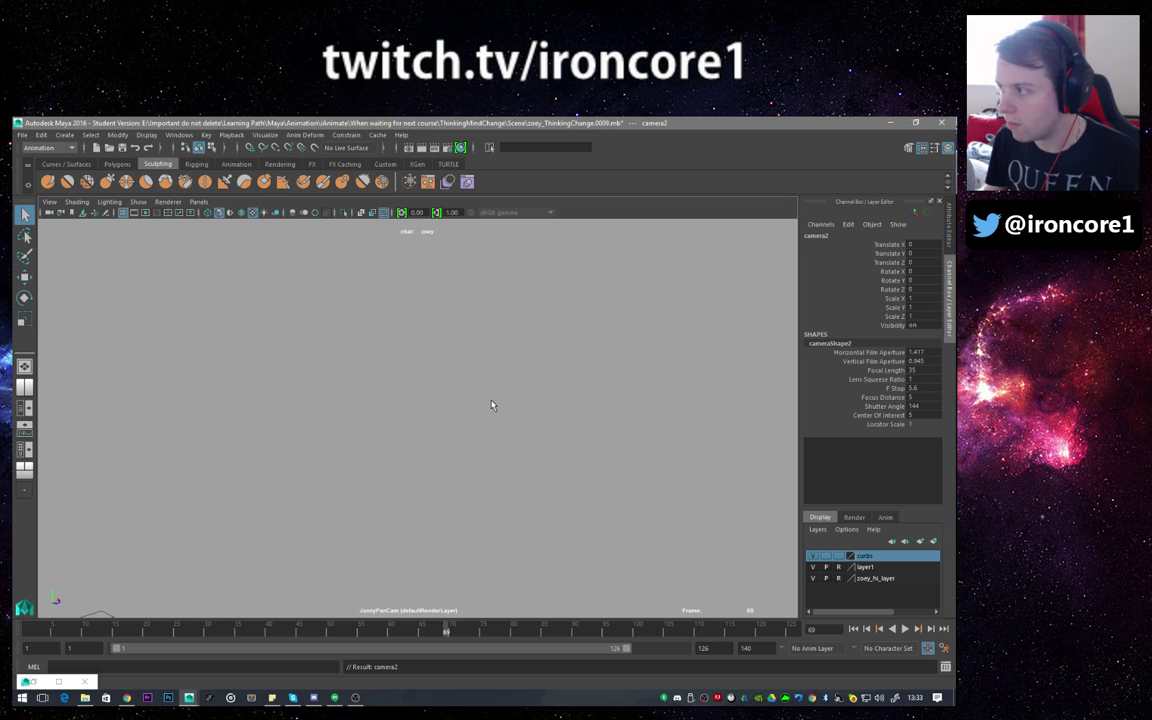
pyautogui.click(813, 237)
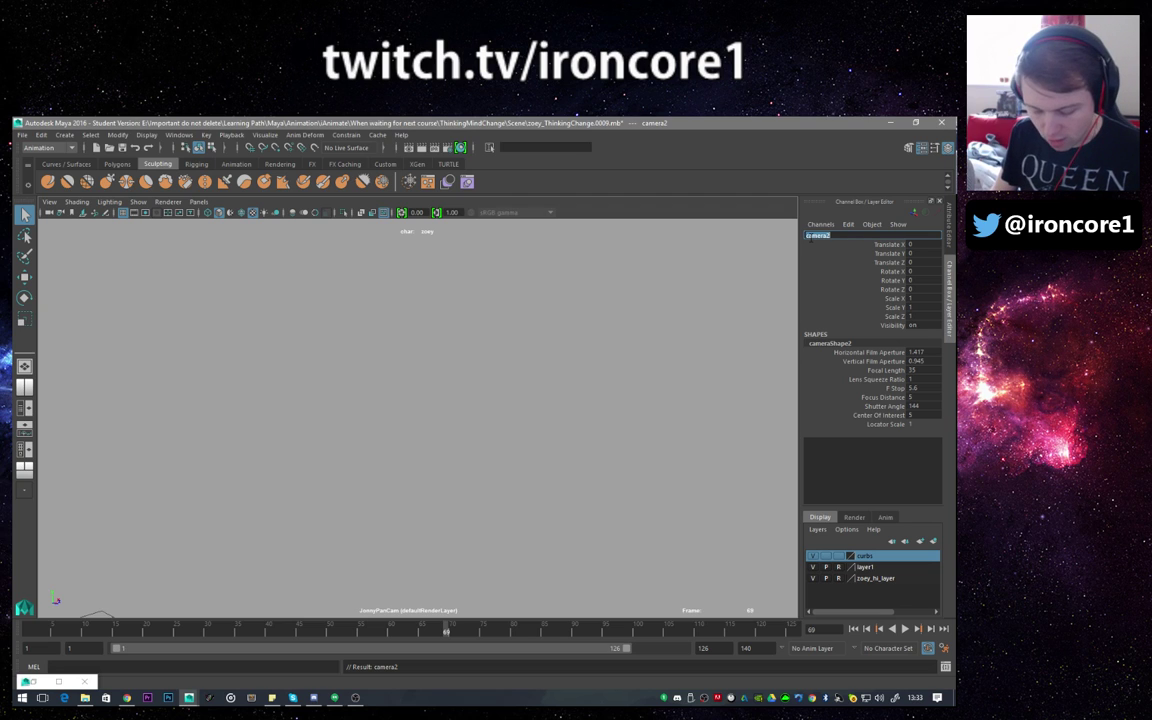
pyautogui.write('Bo')
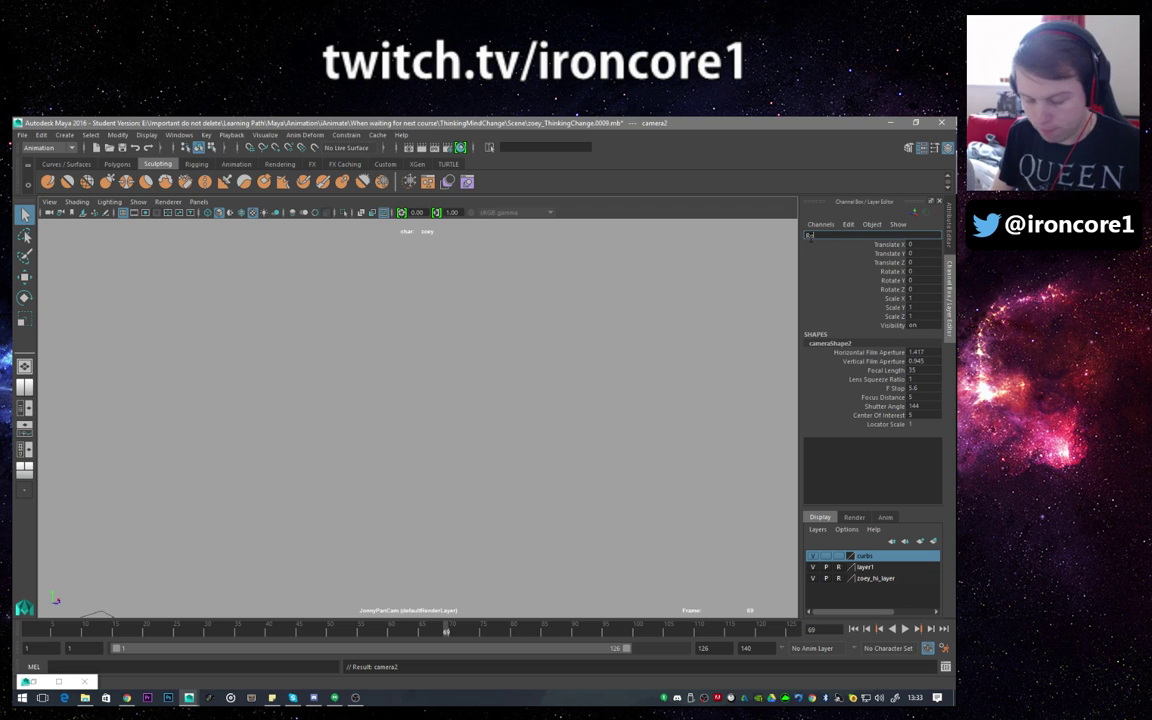
pyautogui.write('fCam')
pyautogui.press('Return')
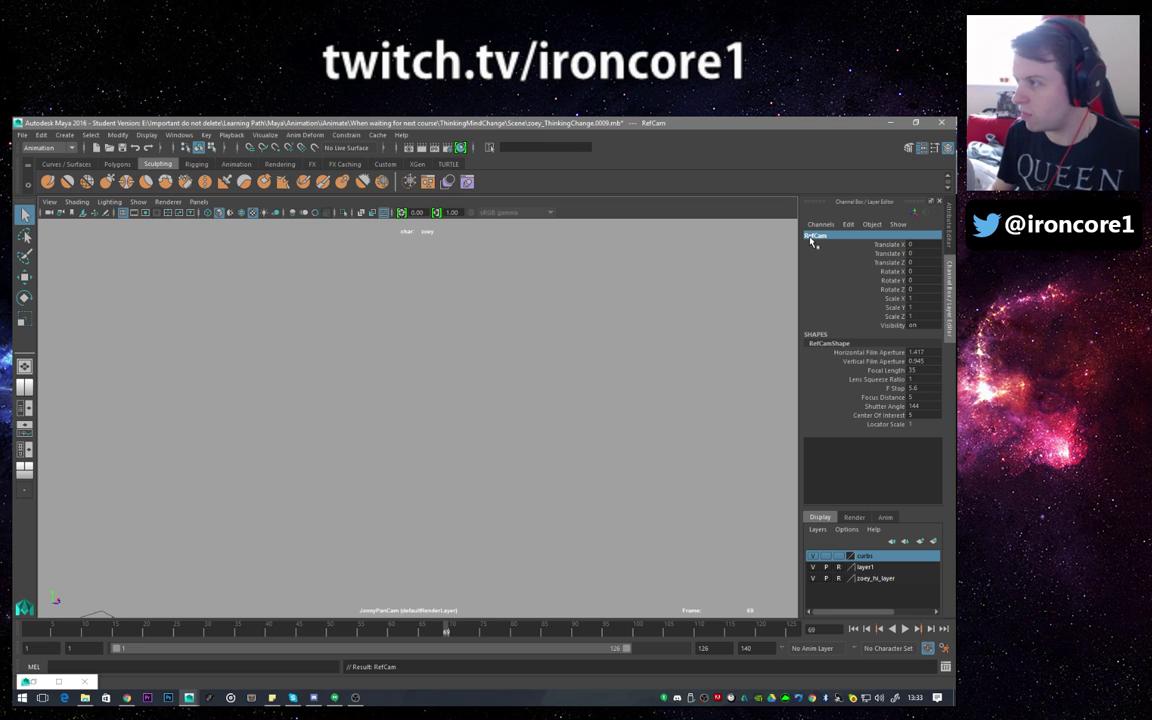
# - Move RefCam away from the character's feet to about 12.403, 9.591, 12.546
pyautogui.scroll(-3, 611, 377)
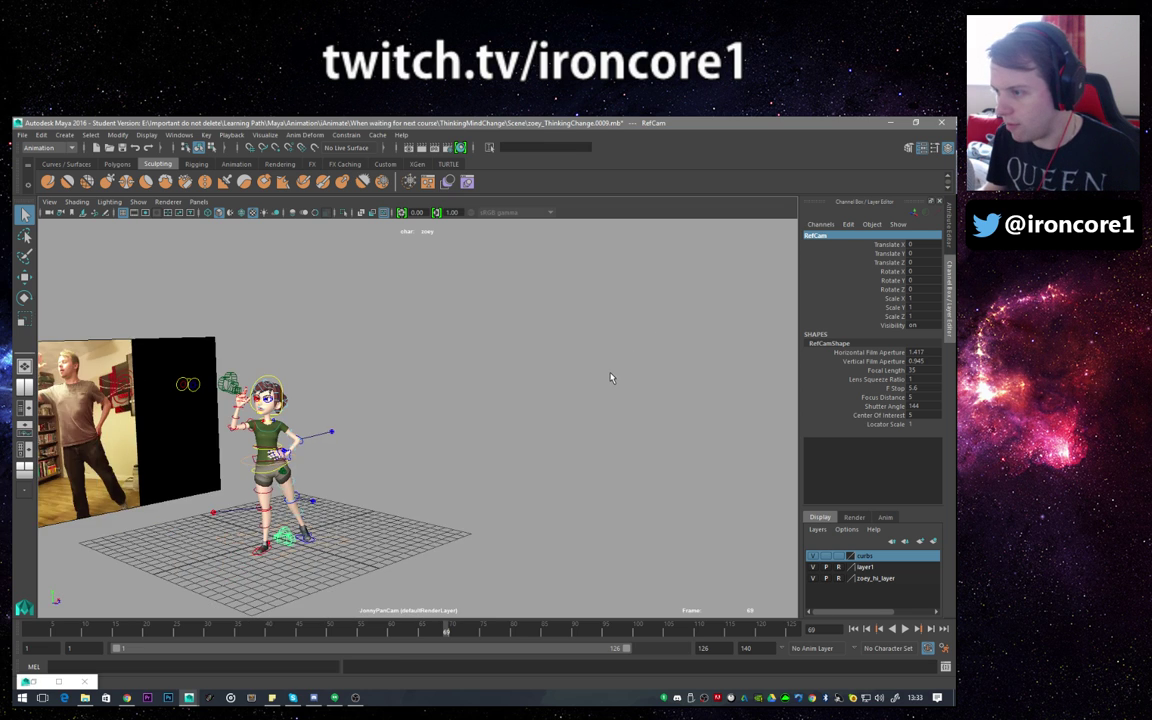
pyautogui.keyDown('alt'); pyautogui.moveTo(612, 378); pyautogui.dragTo(647, 377, button='right'); pyautogui.keyUp('alt')
pyautogui.keyDown('alt'); pyautogui.moveTo(410, 412); pyautogui.dragTo(420, 392); pyautogui.keyUp('alt')
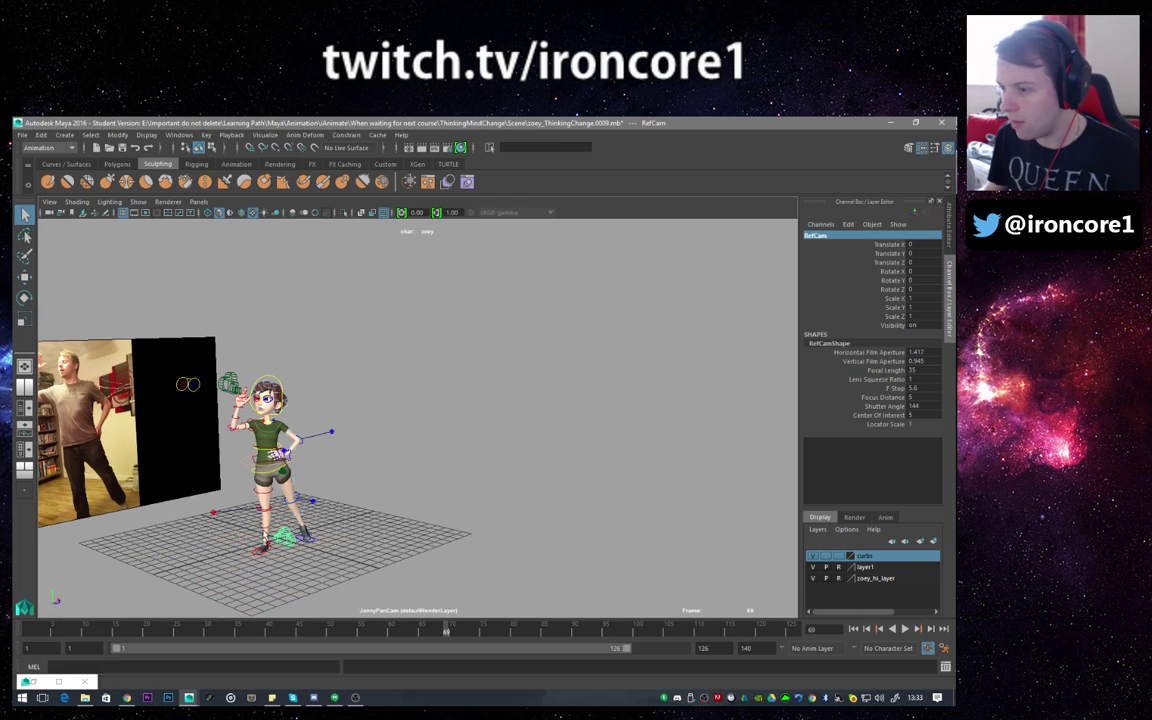
pyautogui.press('w')
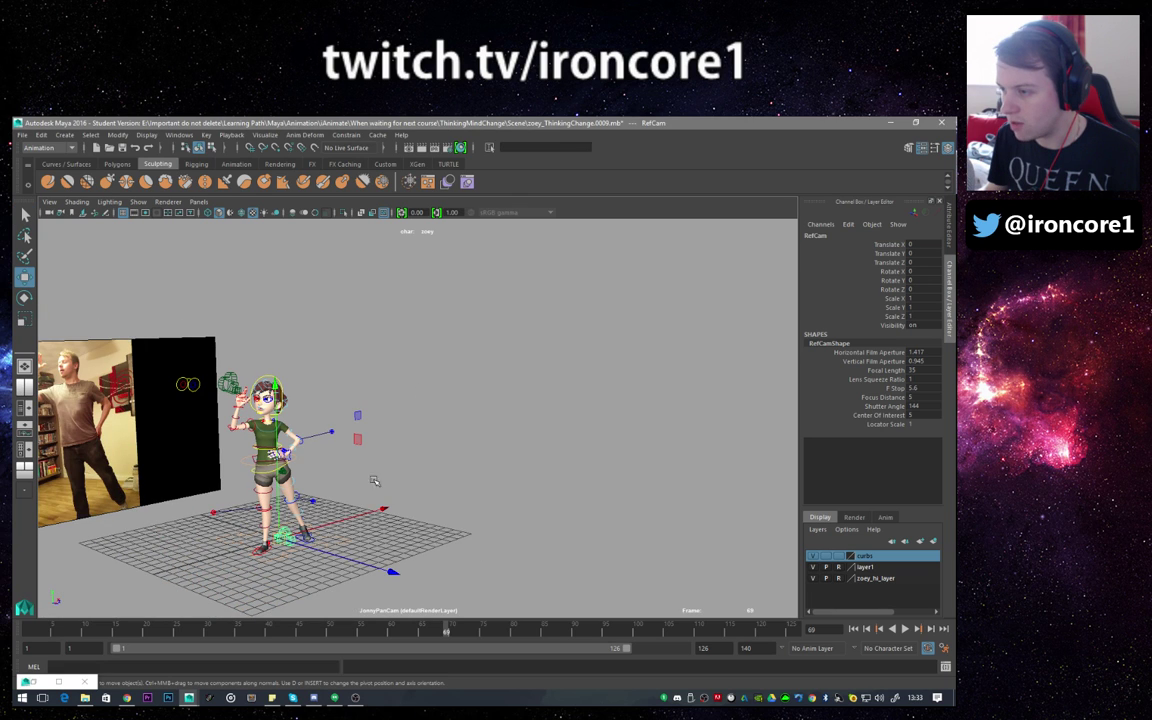
pyautogui.moveTo(291, 543); pyautogui.dragTo(502, 444)
# - Rotate RefCam to -59.349 on Y, frame it, and show its camera attributes
pyautogui.press('e')
pyautogui.moveTo(496, 501); pyautogui.dragTo(586, 390)
pyautogui.moveTo(548, 456); pyautogui.dragTo(381, 443)
pyautogui.press('f')
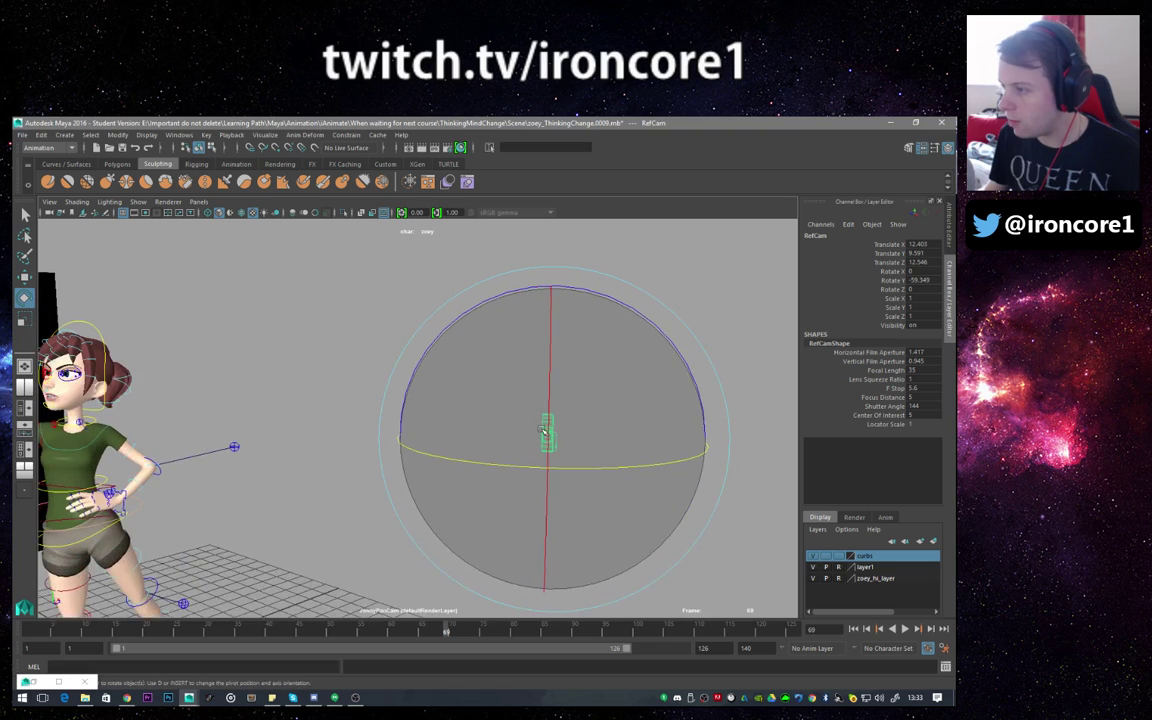
pyautogui.click(945, 234)
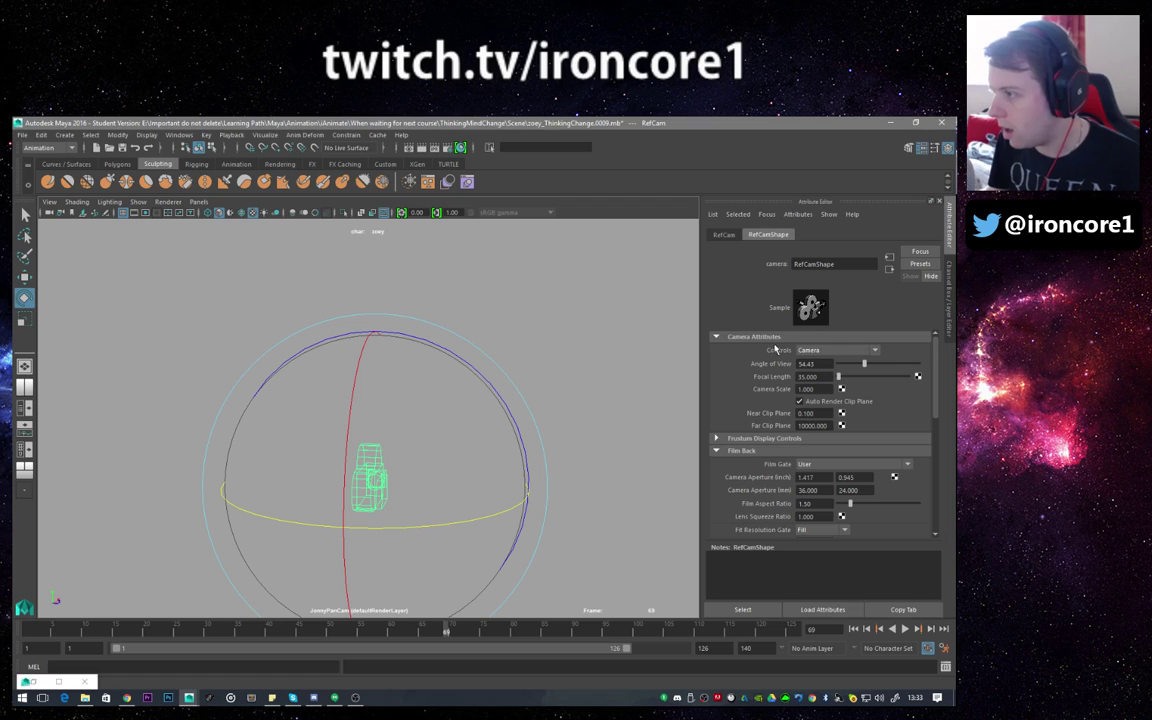
# - Create an image plane for RefCam under Environment and browse for its Image Name file
pyautogui.scroll(-8, 775, 348)
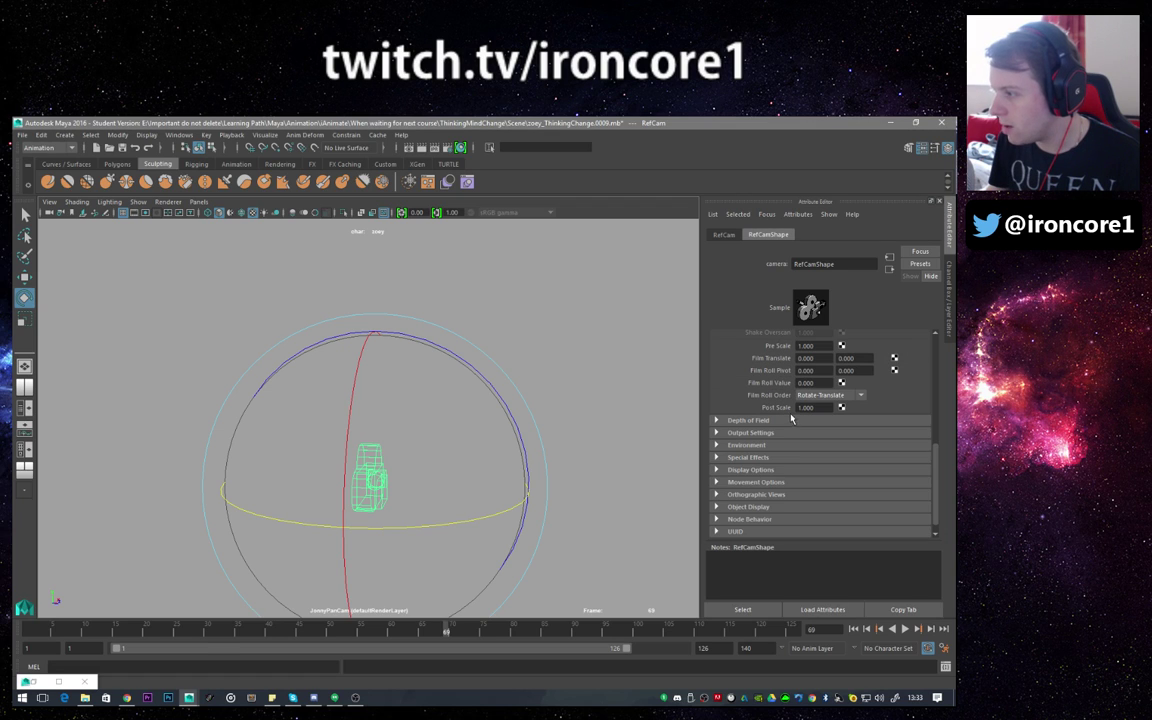
pyautogui.click(716, 445)
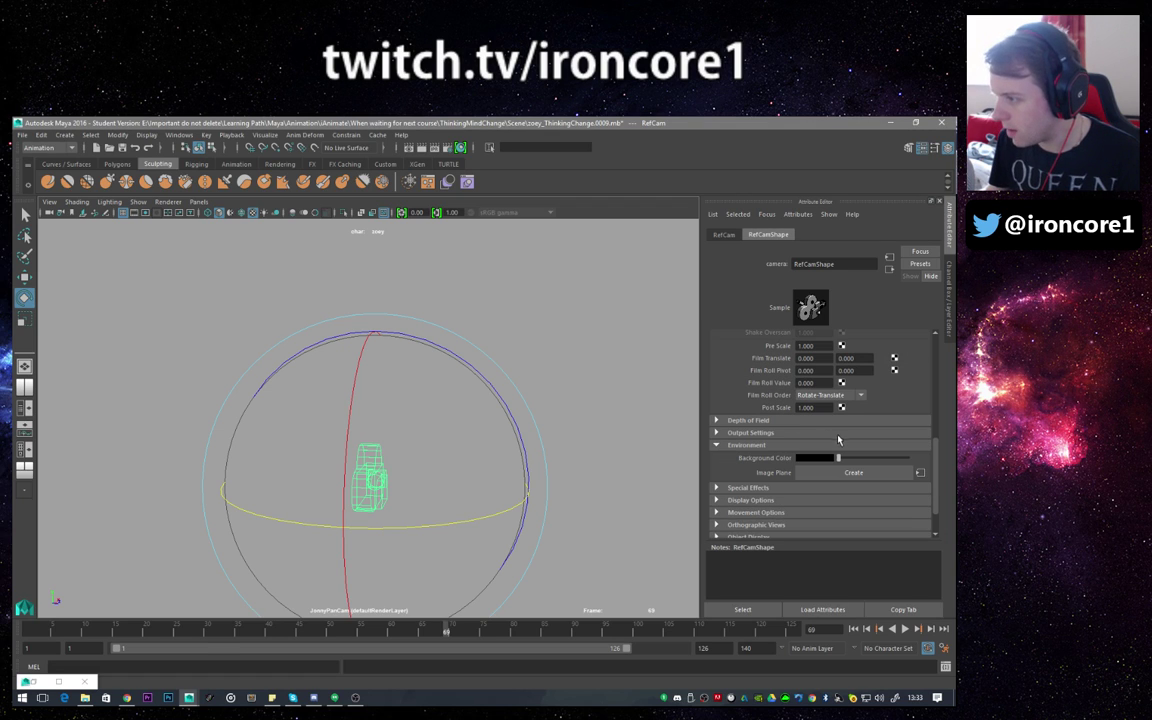
pyautogui.click(853, 472)
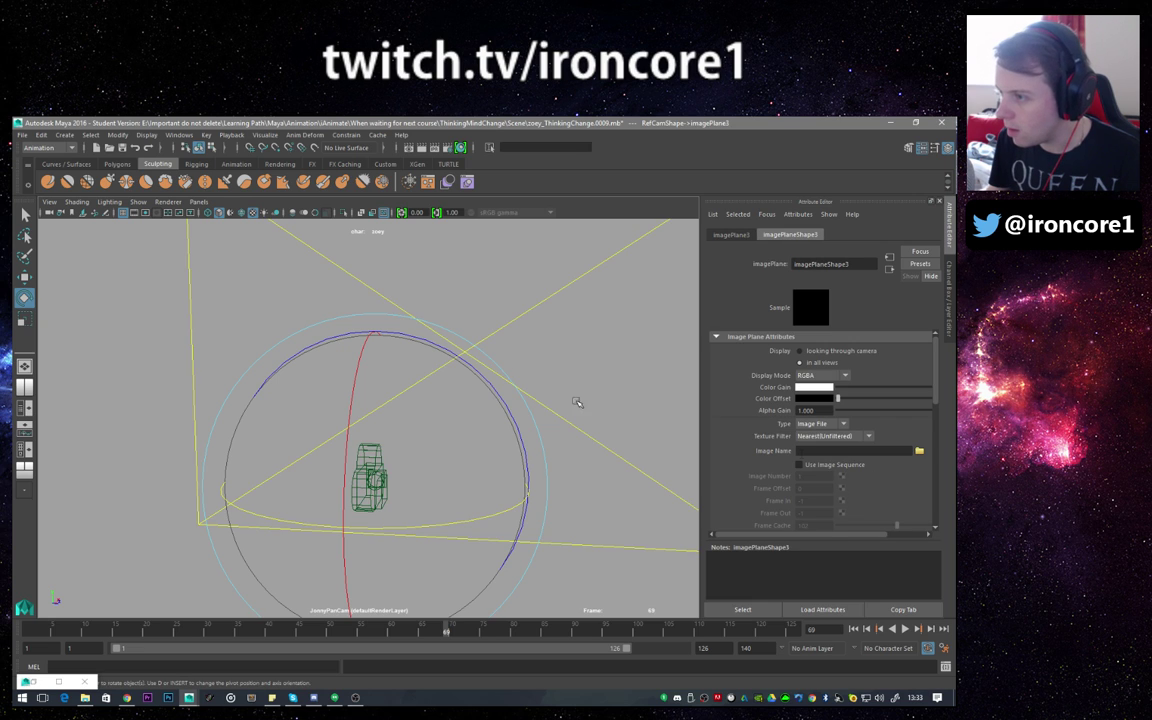
pyautogui.keyDown('alt'); pyautogui.moveTo(545, 345); pyautogui.dragTo(509, 386, button='middle'); pyautogui.keyUp('alt')
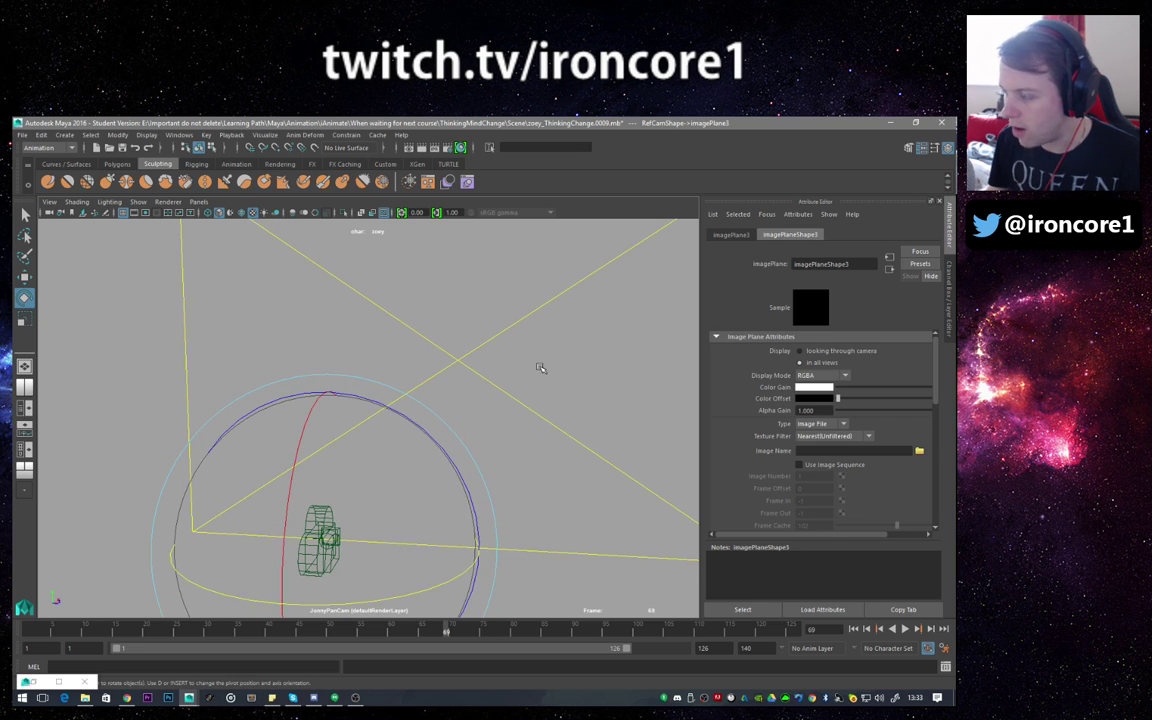
pyautogui.click(919, 452)
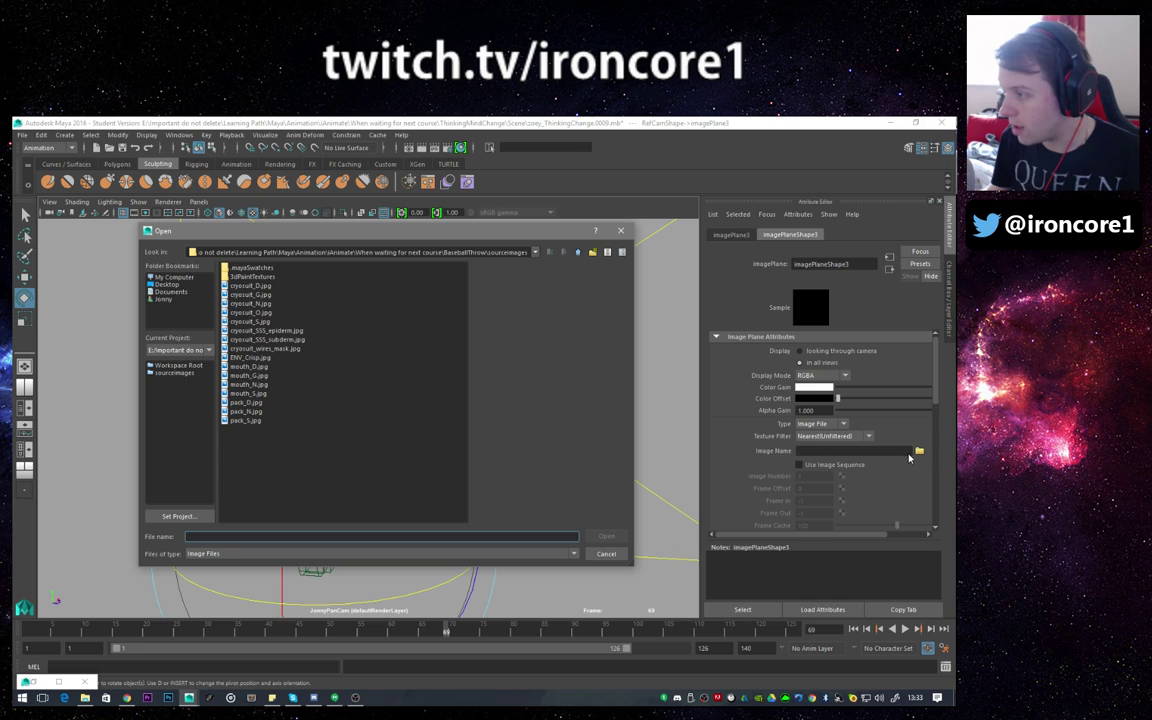
# - Load ref 01.tif from the ThinkingMindChange reference folder onto the image plane and play the timeline
pyautogui.click(577, 253)
pyautogui.click(577, 253)
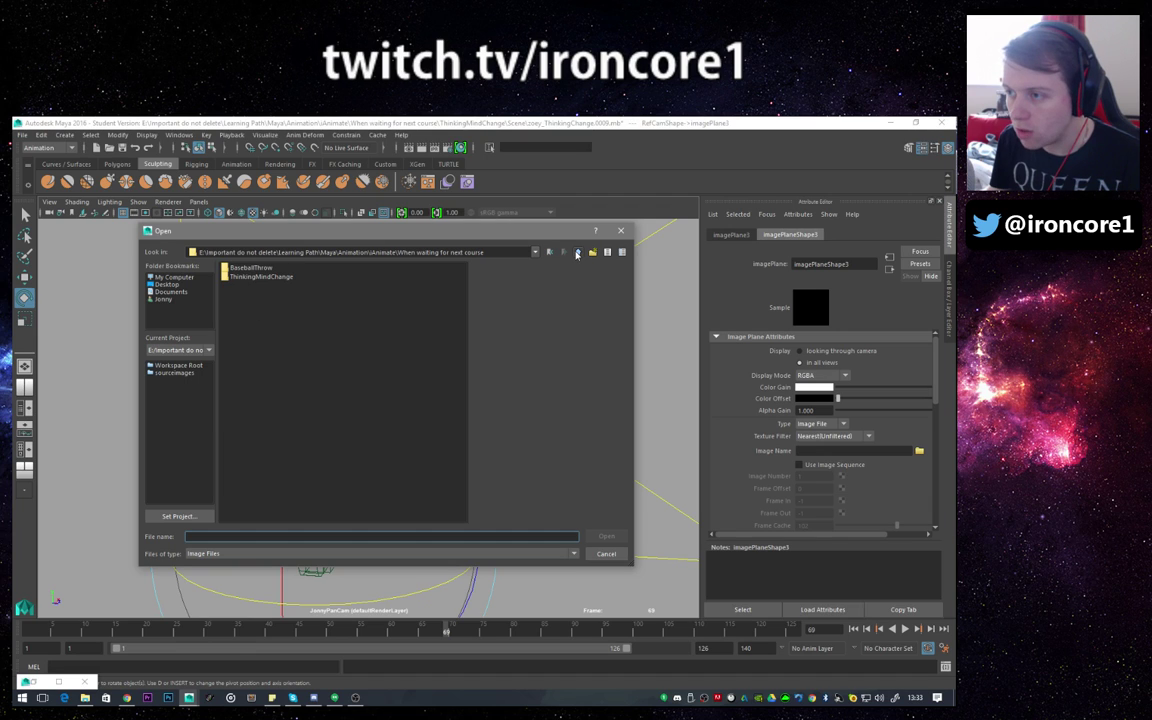
pyautogui.doubleClick(286, 281)
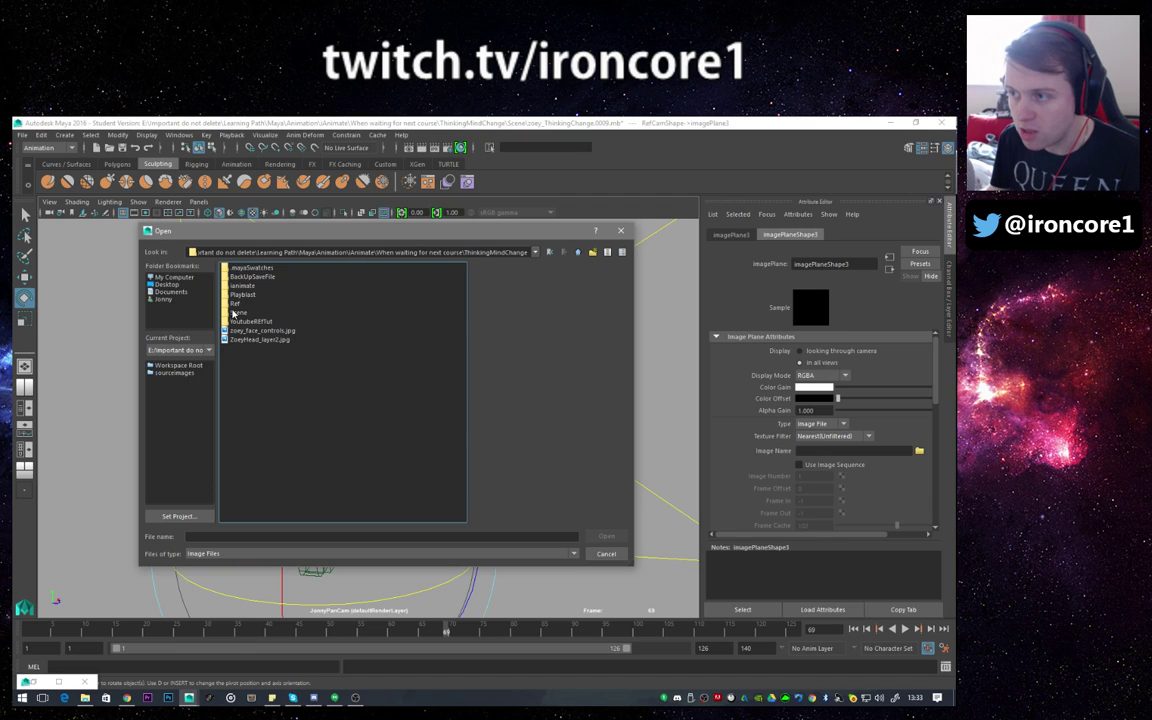
pyautogui.doubleClick(240, 322)
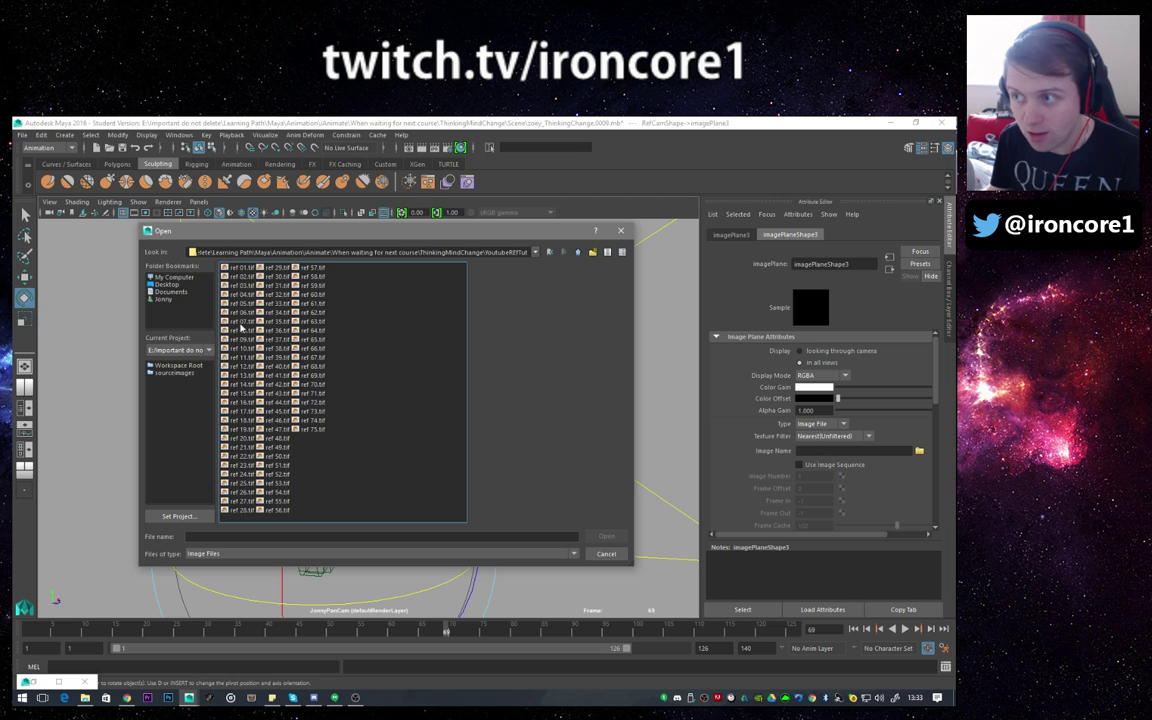
pyautogui.click(240, 268)
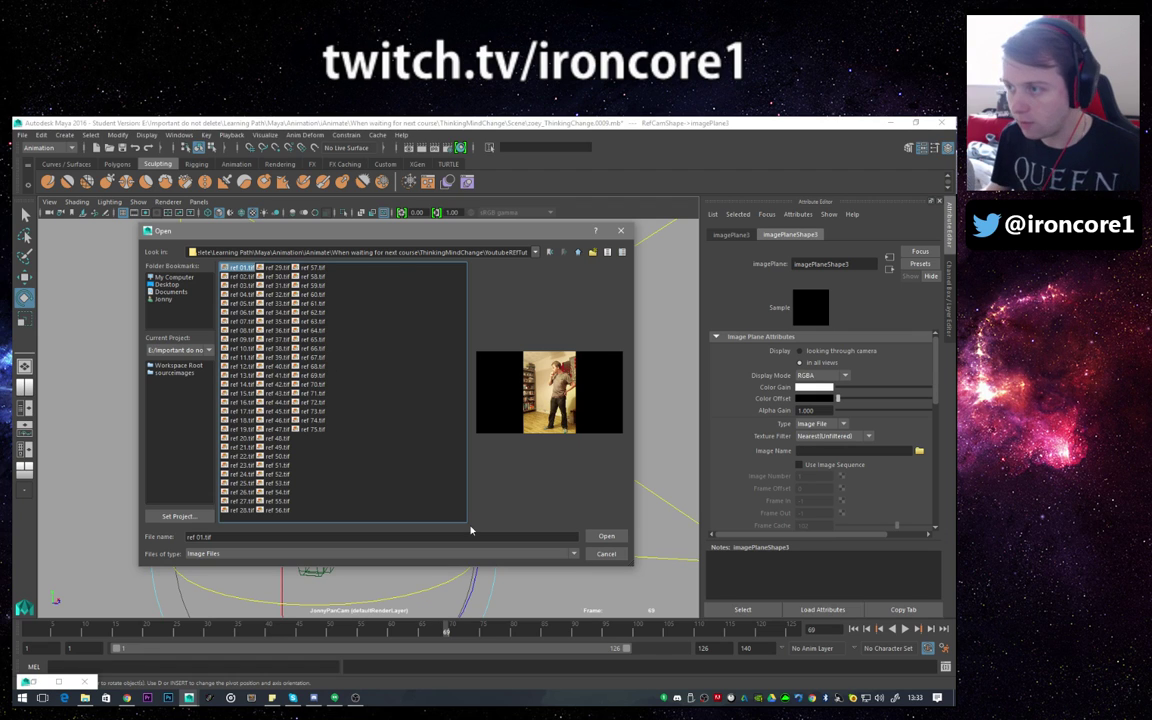
pyautogui.press('Return')
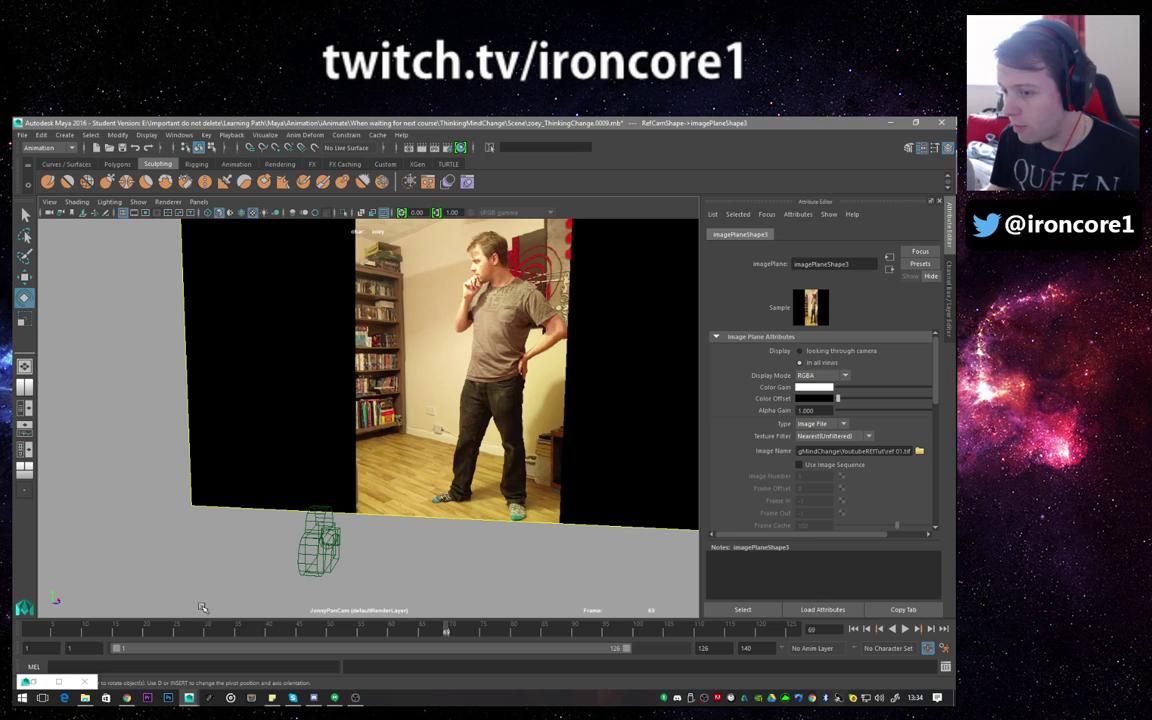
pyautogui.hotkey('alt', 'v')
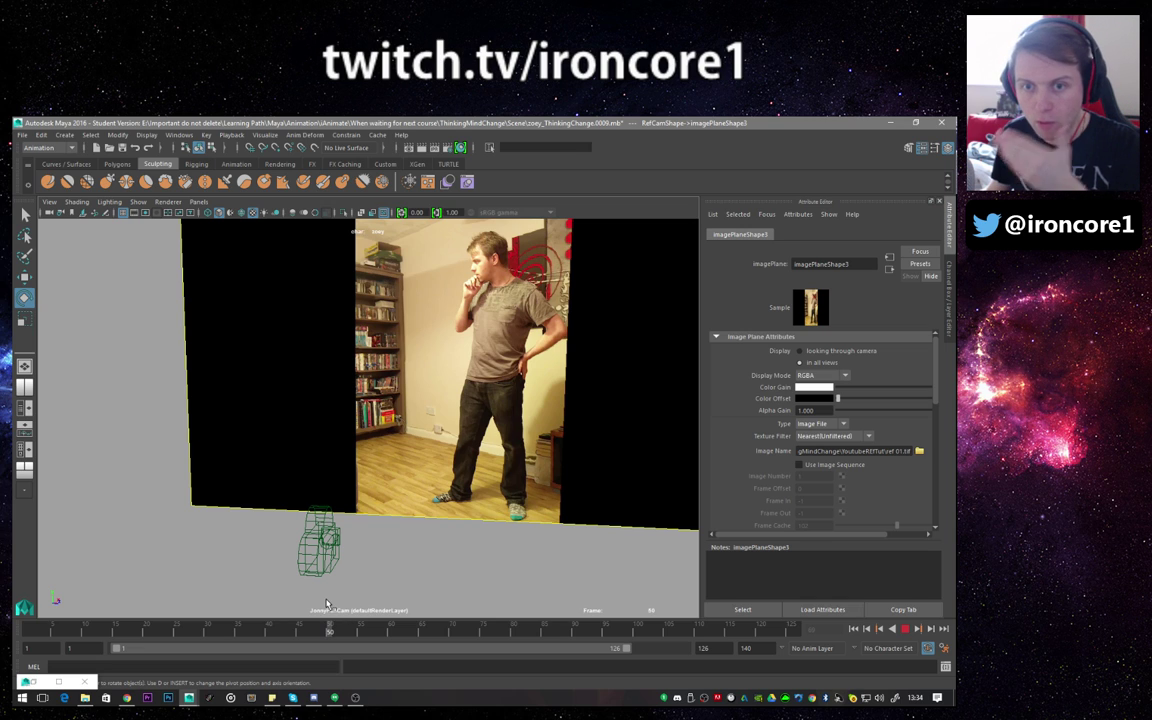
pyautogui.click(86, 699)
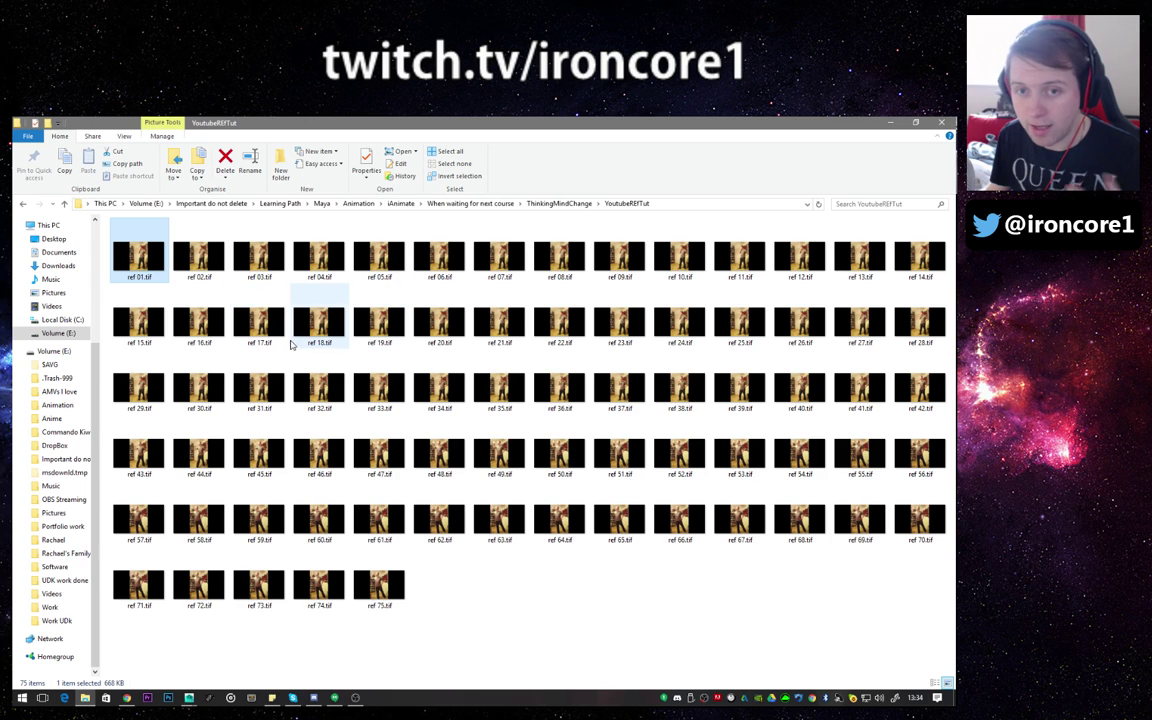
pyautogui.click(380, 596)
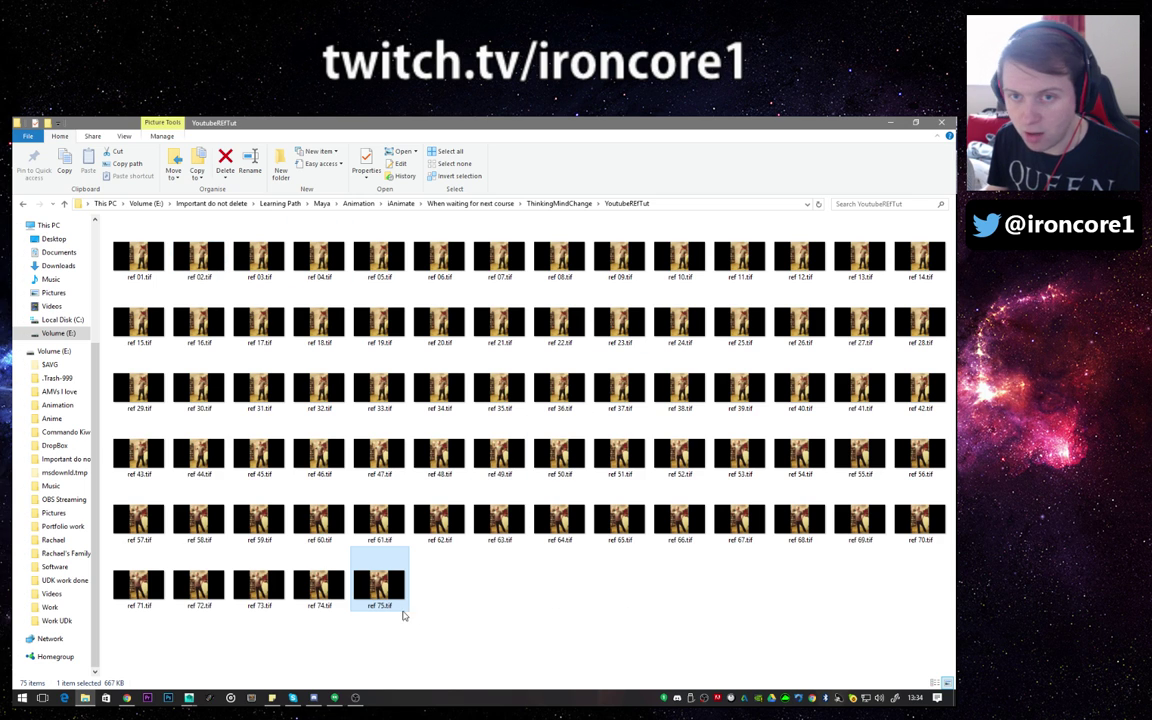
pyautogui.hotkey('alt', 'Tab')
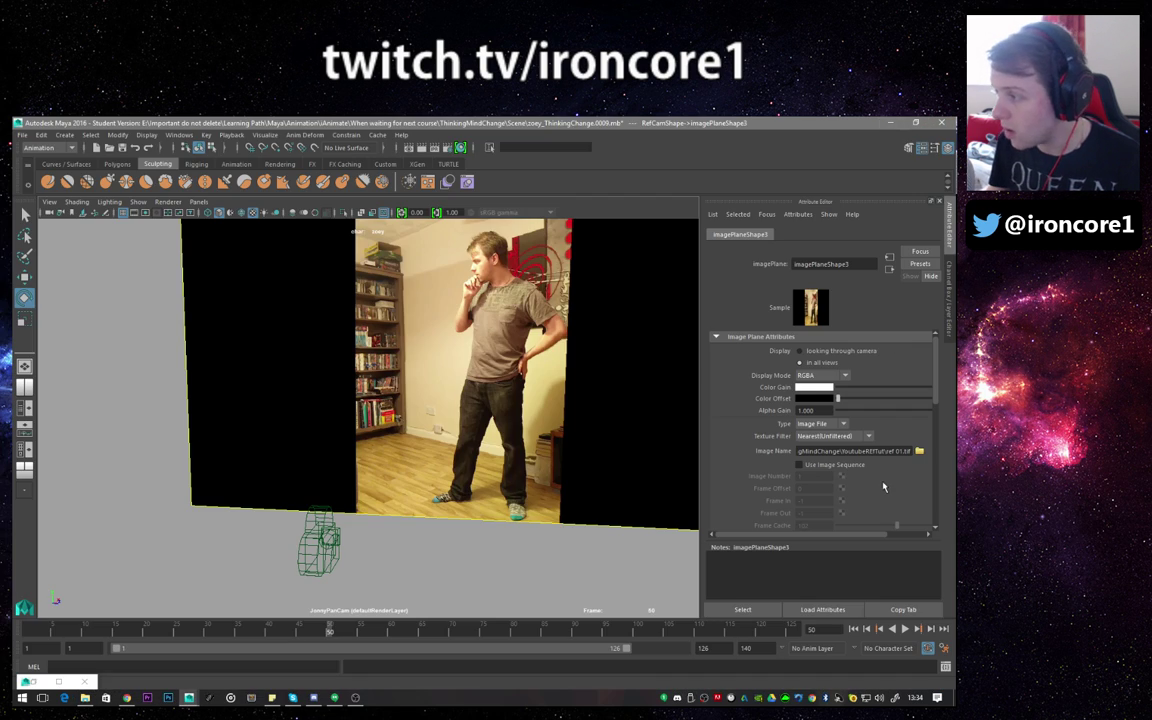
# - Enable Use Image Sequence, then play from frame 1 and scrub to check the reference frames
pyautogui.click(811, 469)
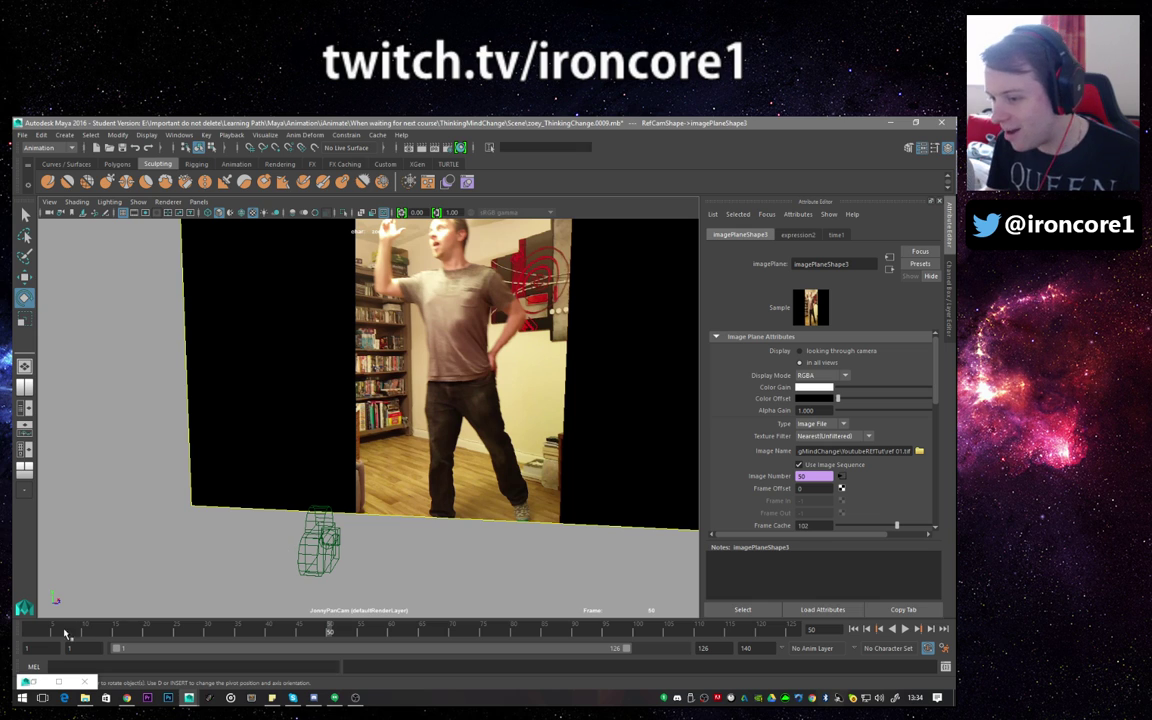
pyautogui.click(39, 632)
pyautogui.hotkey('alt', 'v')
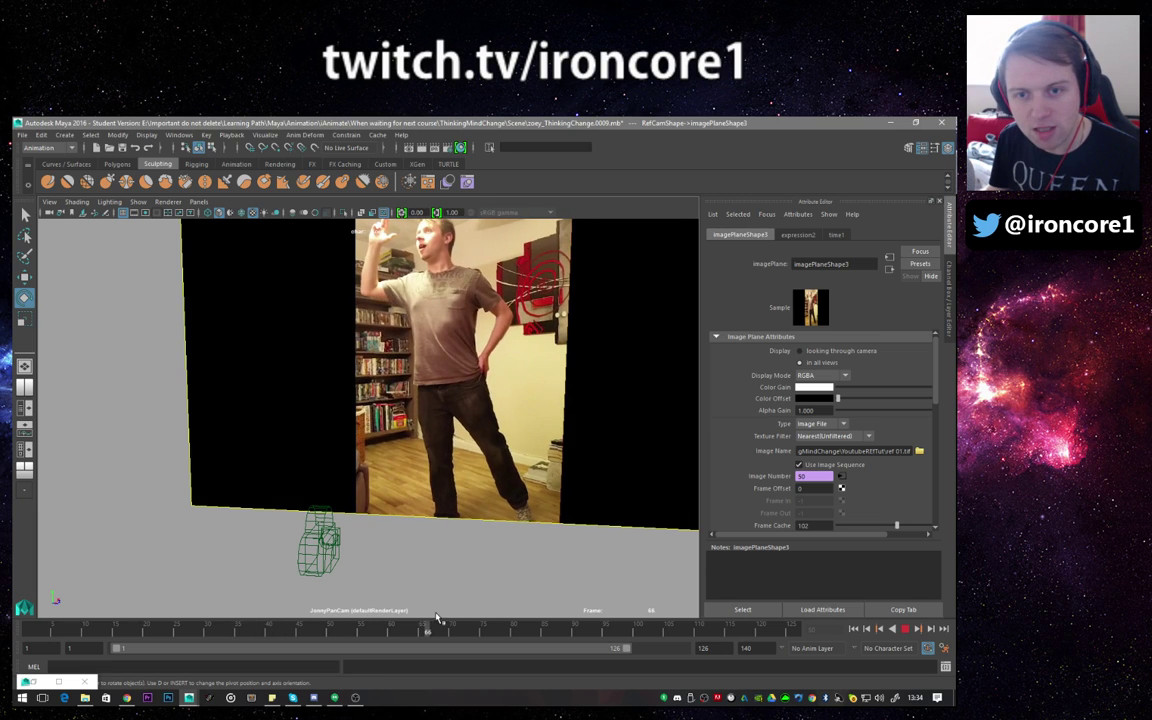
pyautogui.moveTo(488, 620)
pyautogui.mouseDown()
pyautogui.moveTo(527, 620)
pyautogui.moveTo(335, 620)
pyautogui.moveTo(200, 599)
pyautogui.moveTo(216, 592)
pyautogui.mouseUp()
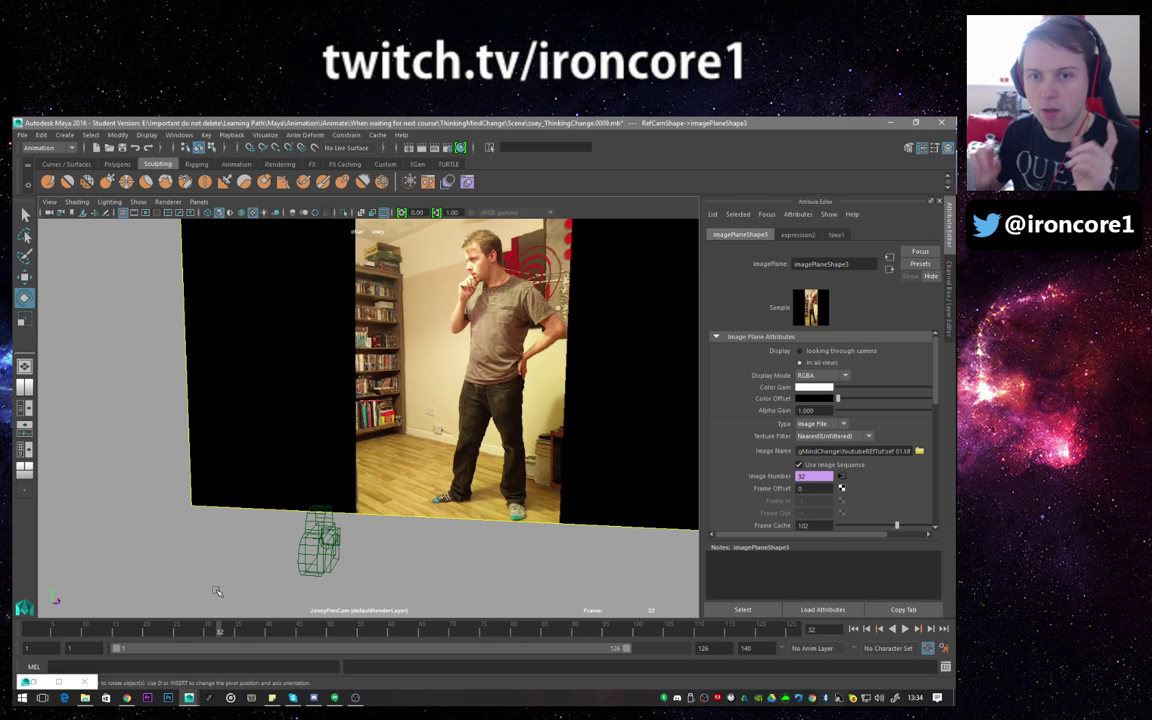